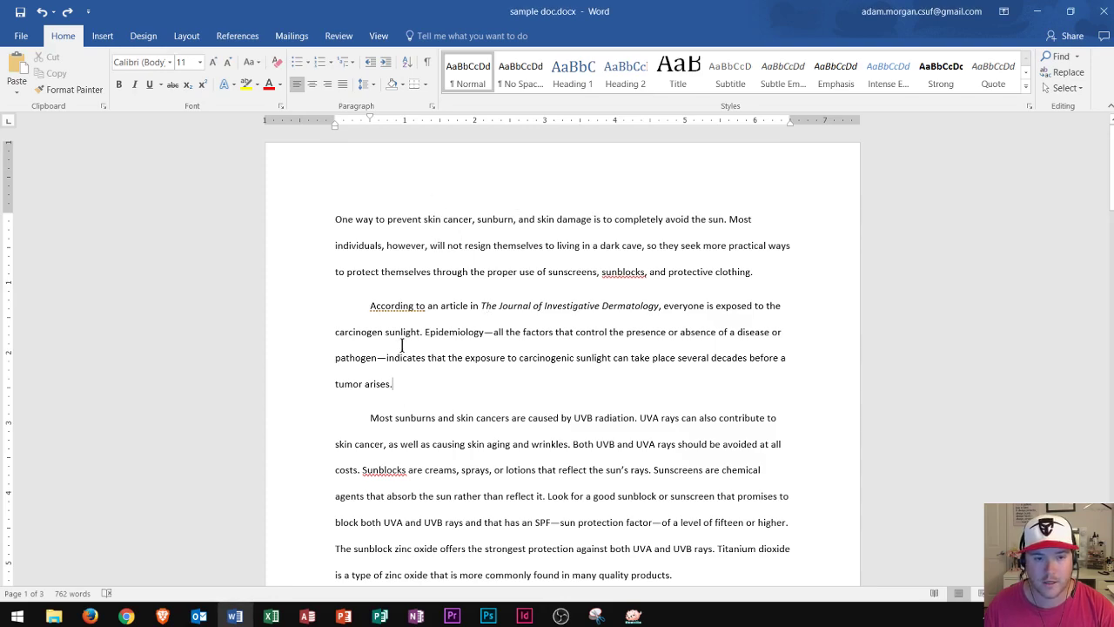
Scroll down to the SPF 45 sunscreen image on page 2.
scroll(421, 341, "down", 10)
scroll(423, 337, "down", 8)
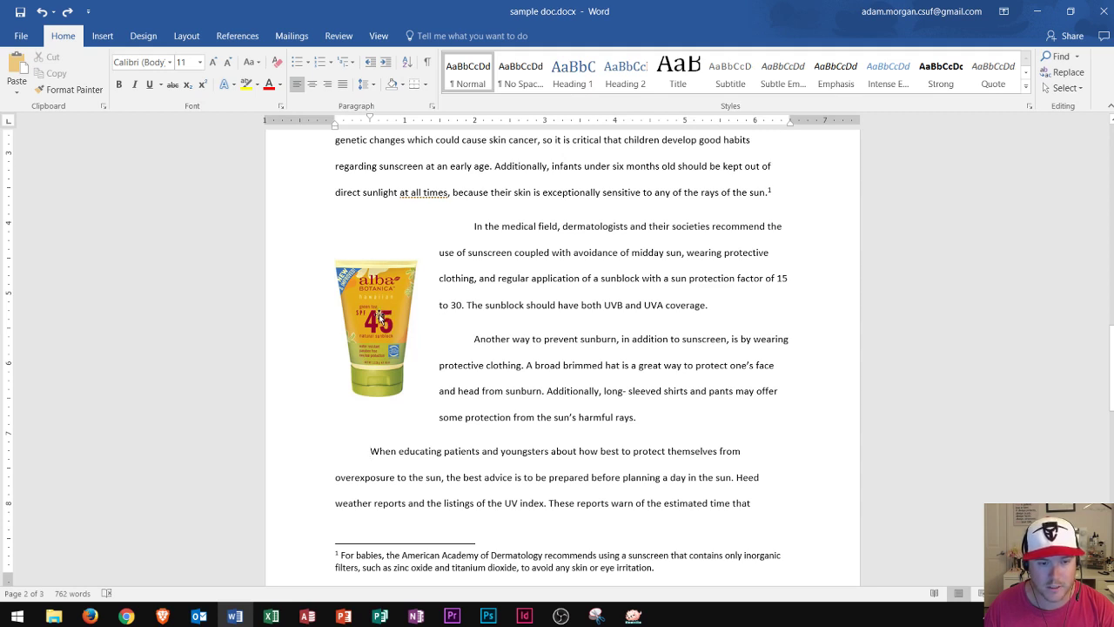
Select the sunscreen picture and enter the caption 'Figure 1- SPF 45' with the Figure label.
left_click(375, 301)
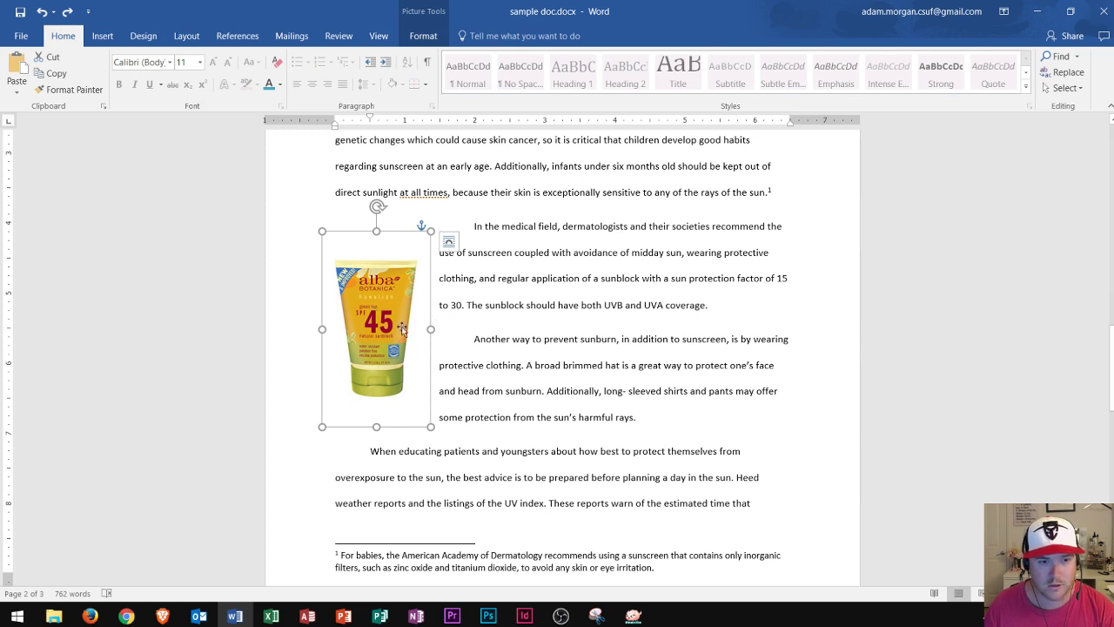
left_click(237, 36)
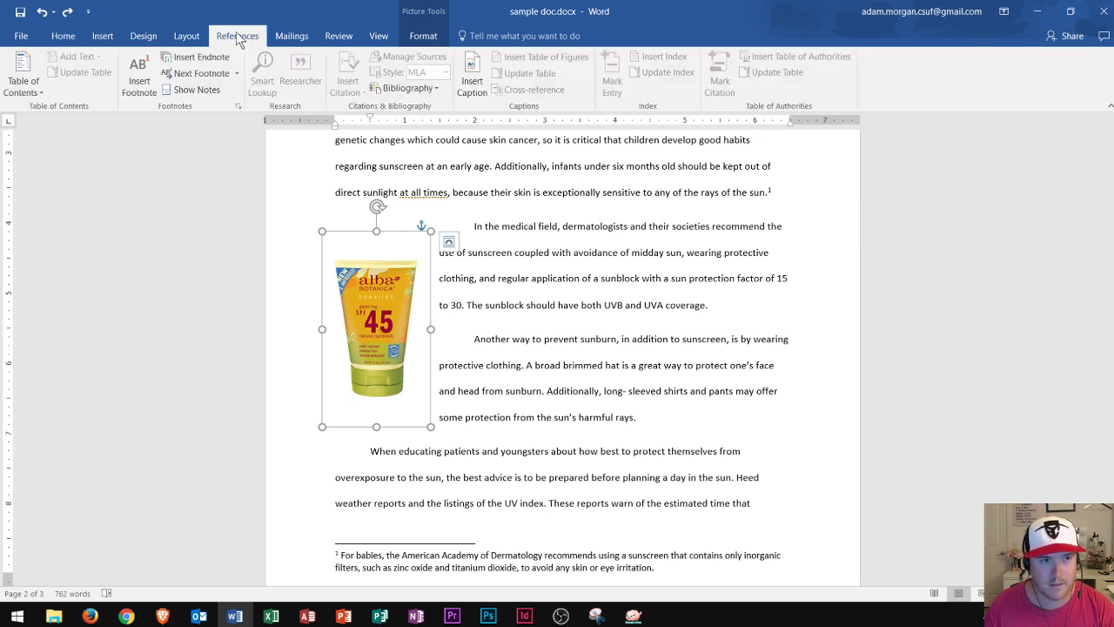
left_click(470, 86)
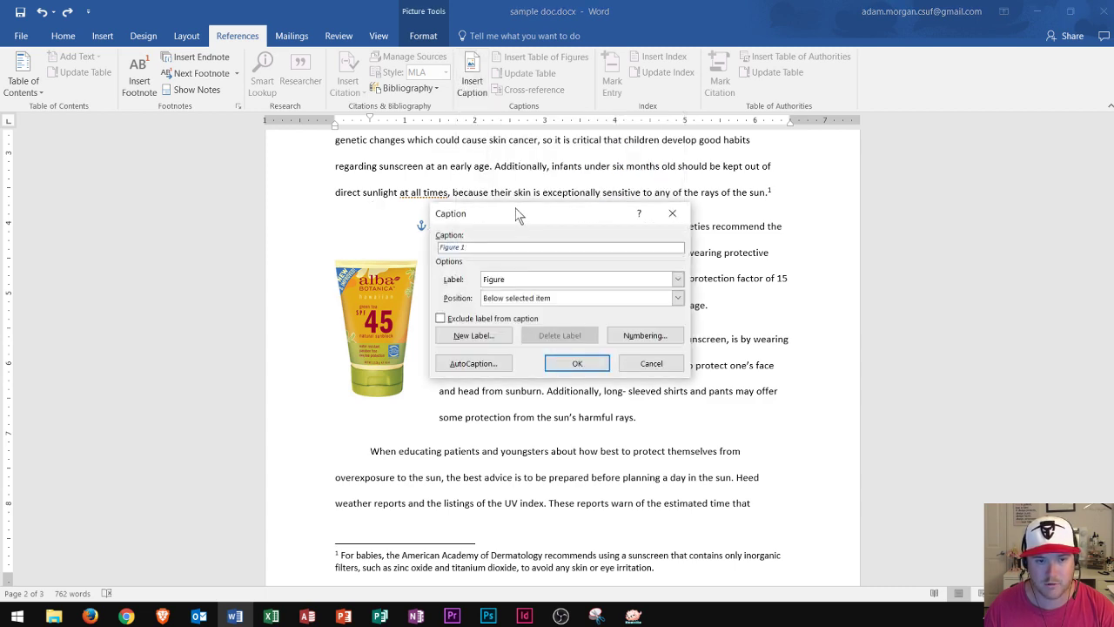
left_click_drag(516, 211, 568, 220)
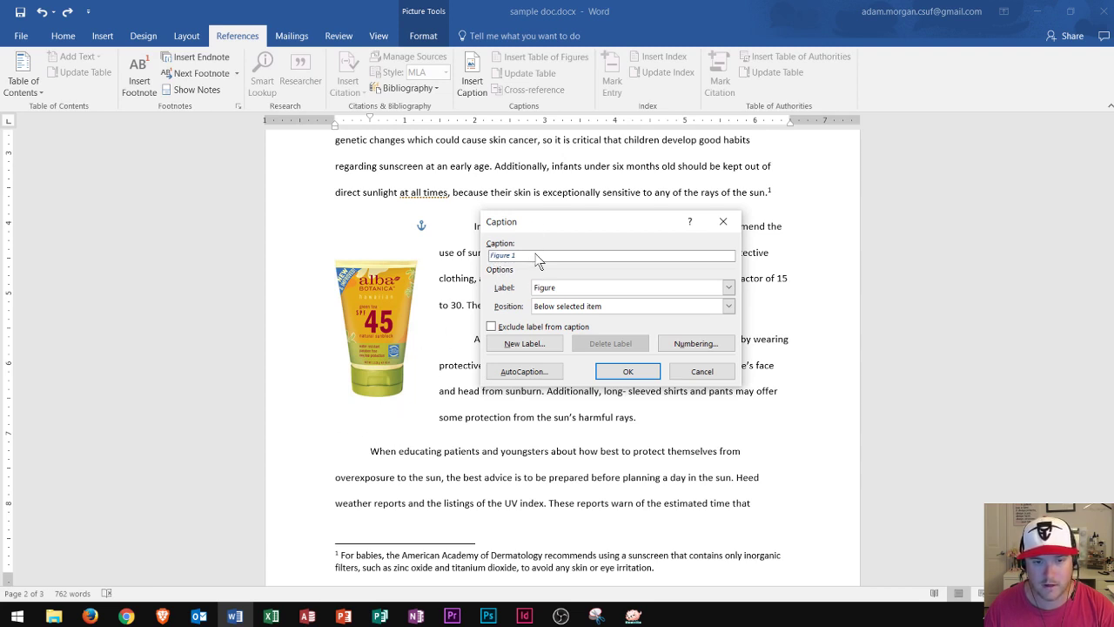
type("-")
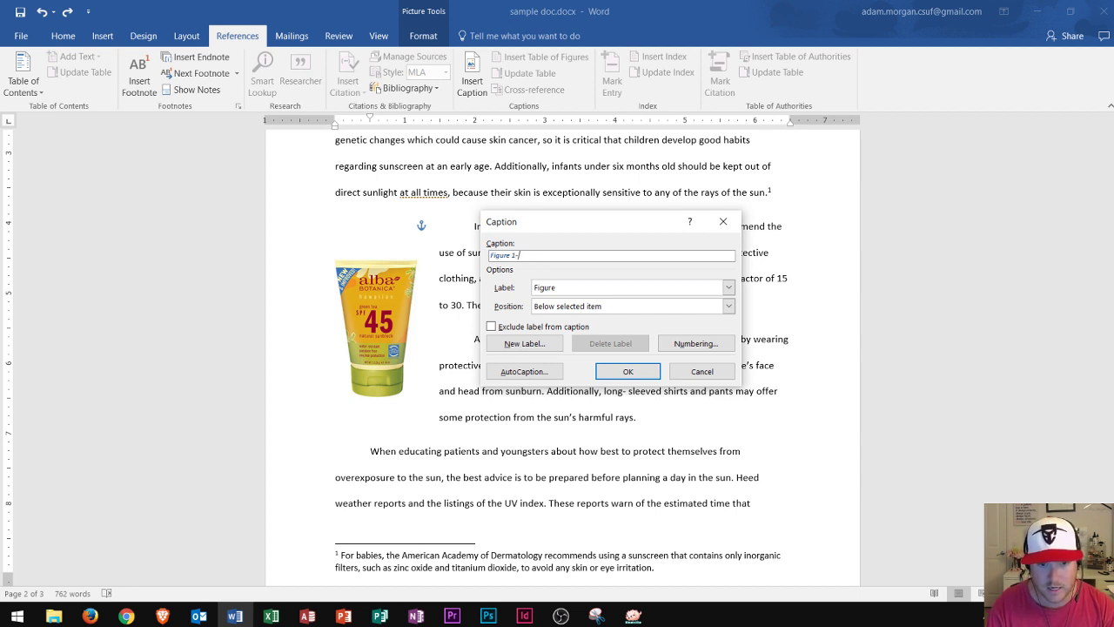
type(" SPF")
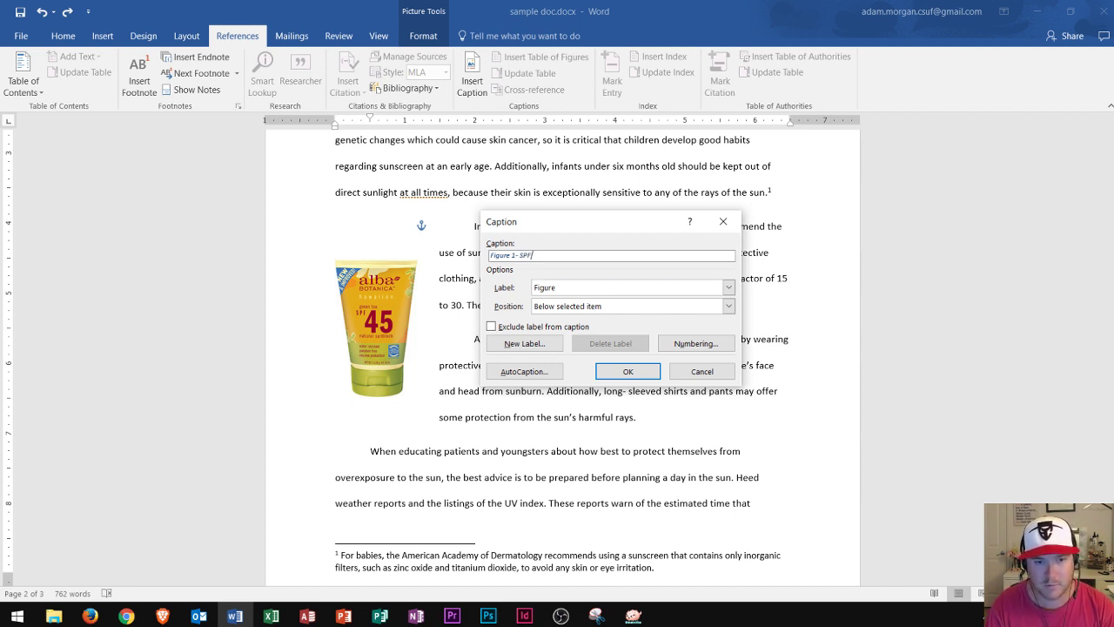
type(" 45")
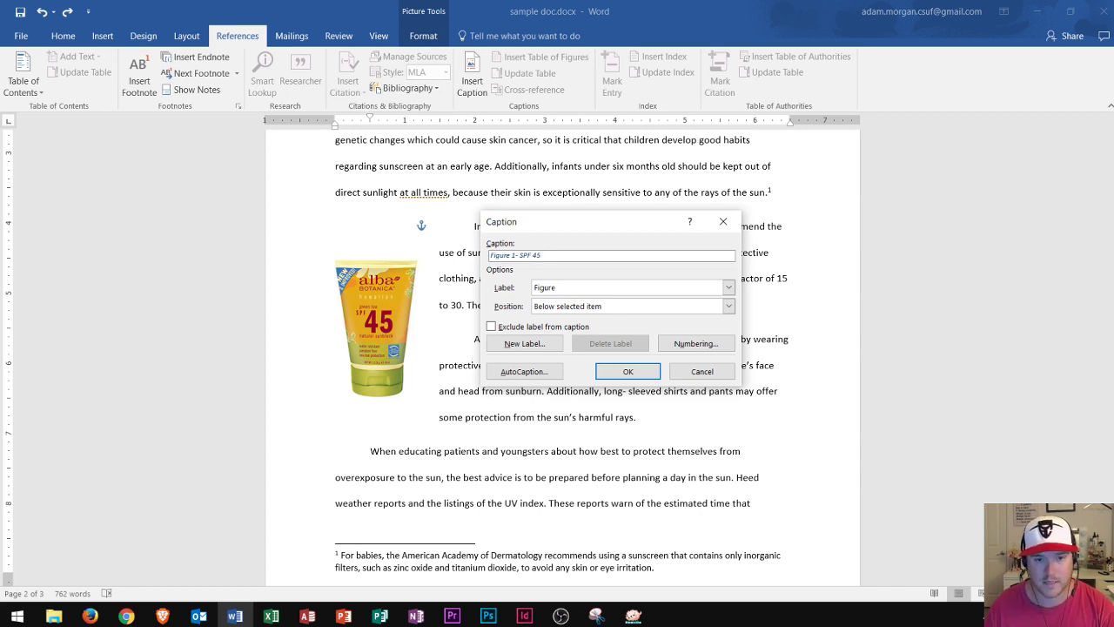
left_click(584, 289)
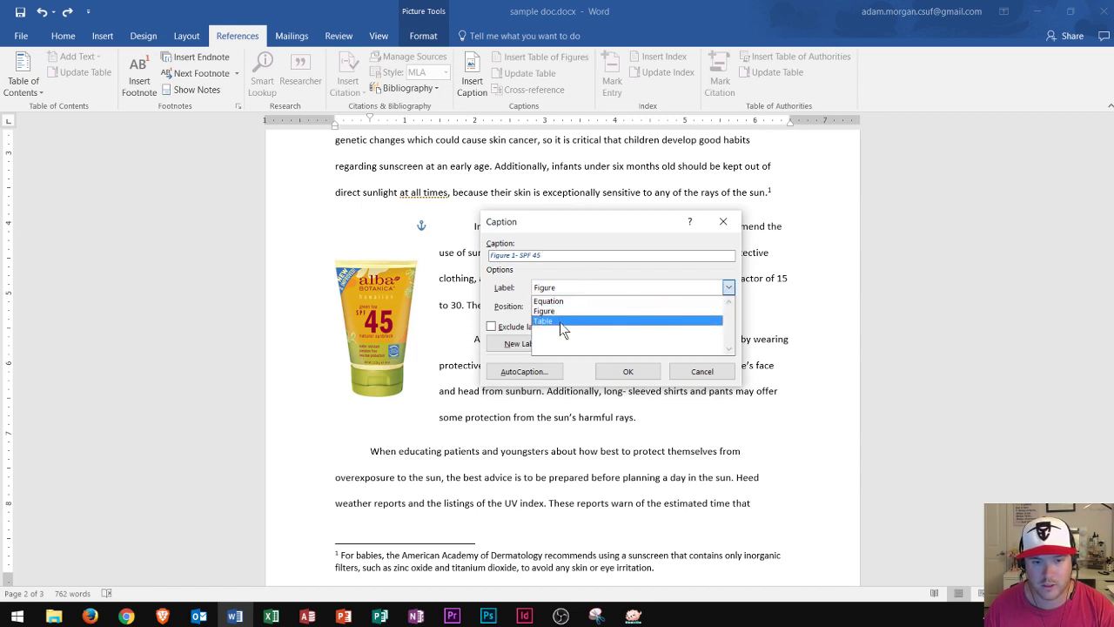
left_click(557, 311)
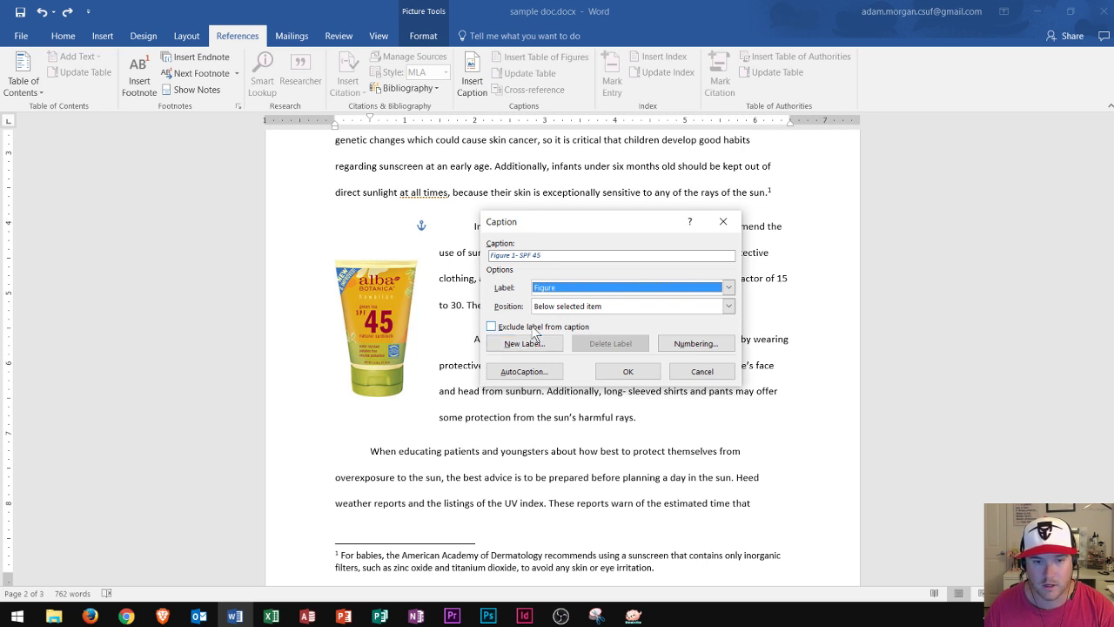
Create a new caption label named 'Picture'.
left_click(525, 344)
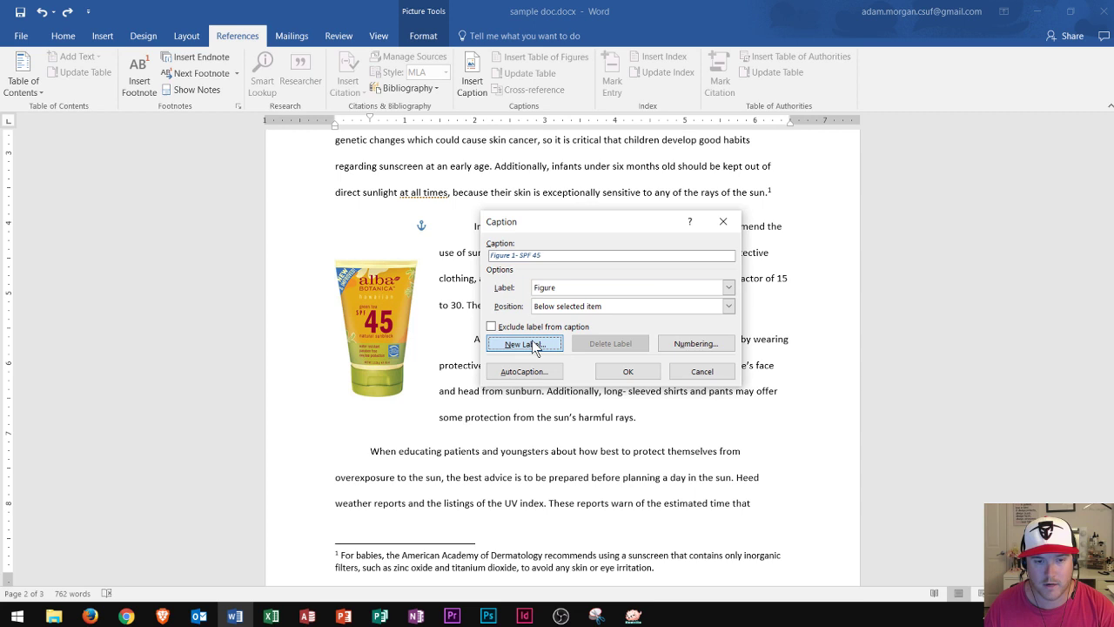
type("Pic")
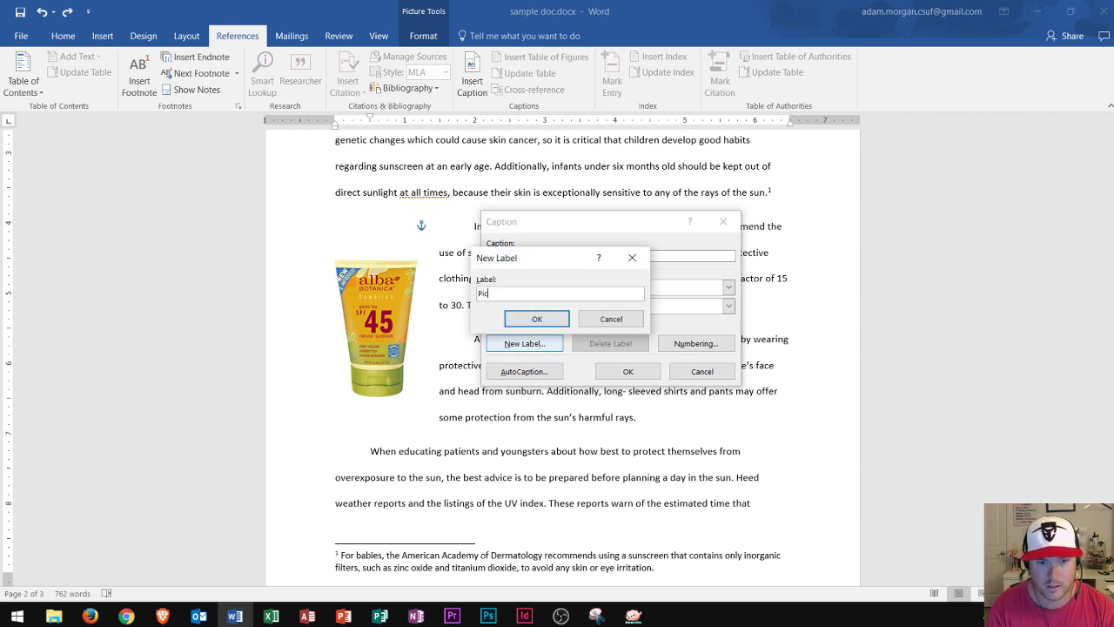
type("ture")
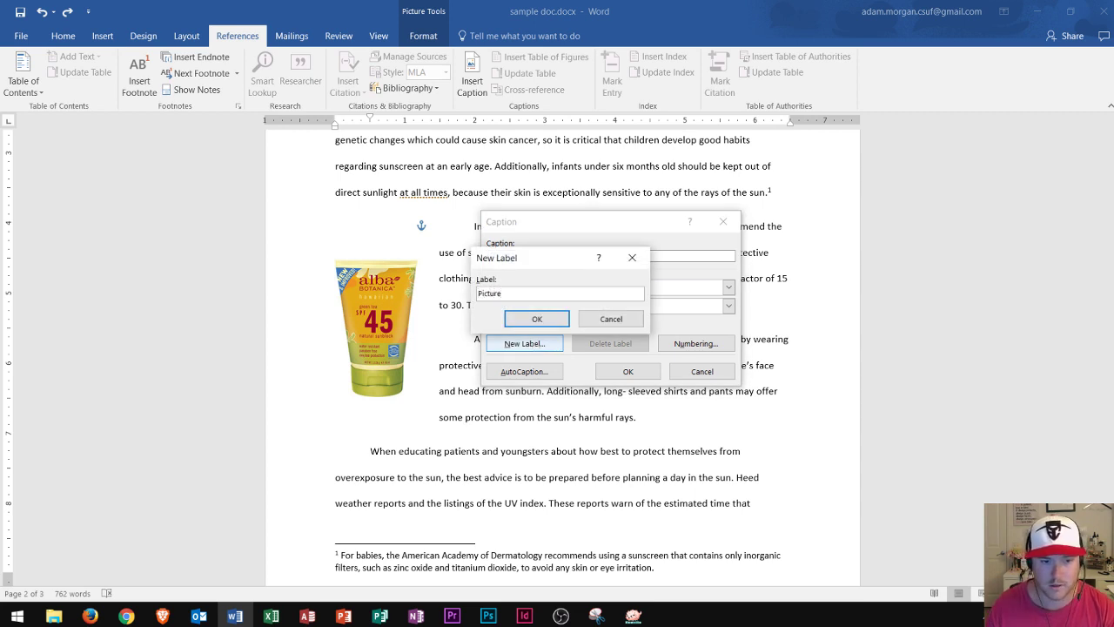
left_click(536, 320)
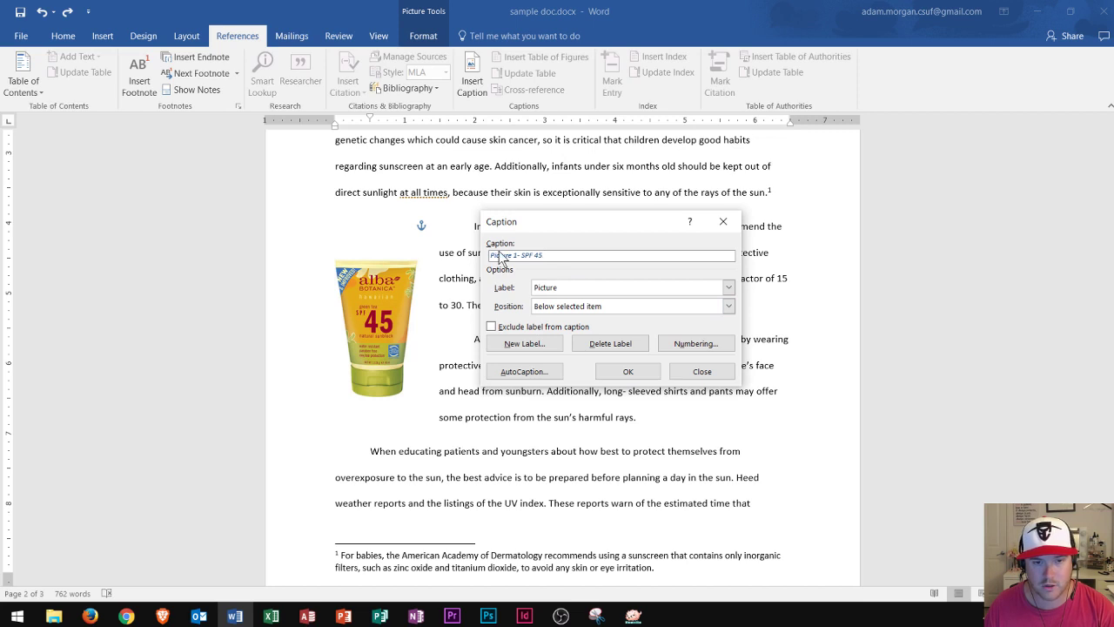
Keep the caption below the selected item, with the Picture label included and selected.
left_click_drag(492, 255, 548, 264)
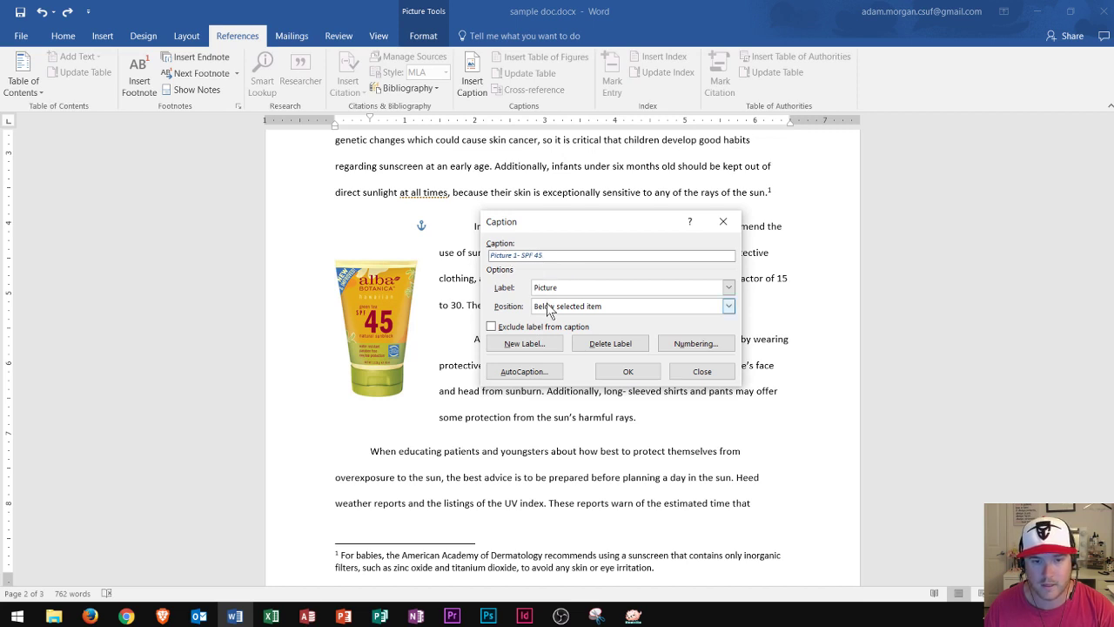
key("End")
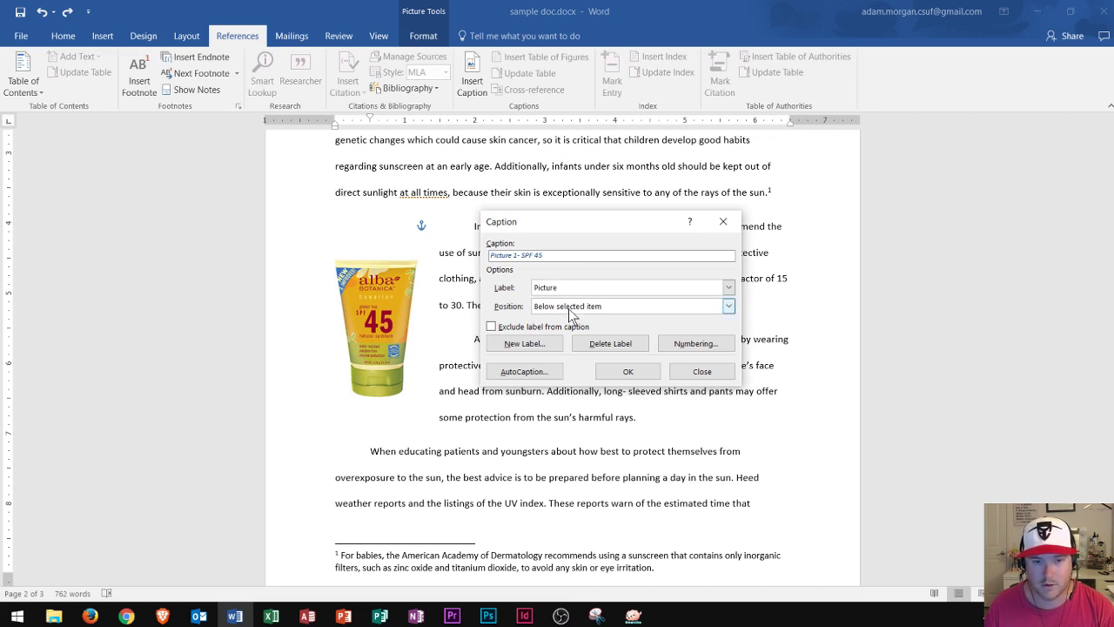
left_click(570, 309)
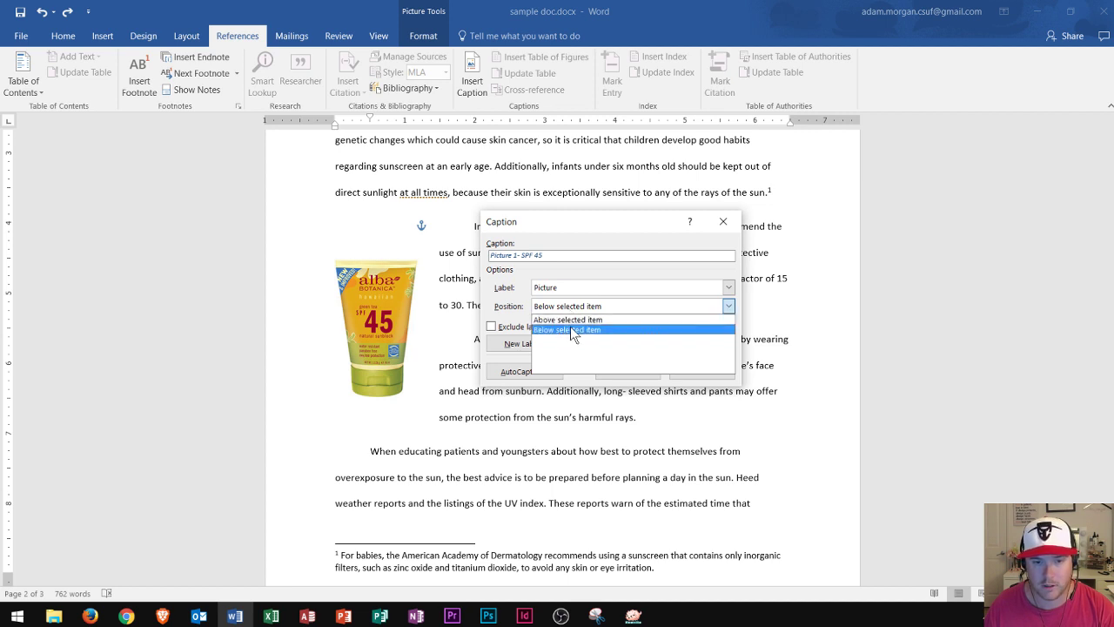
left_click(572, 331)
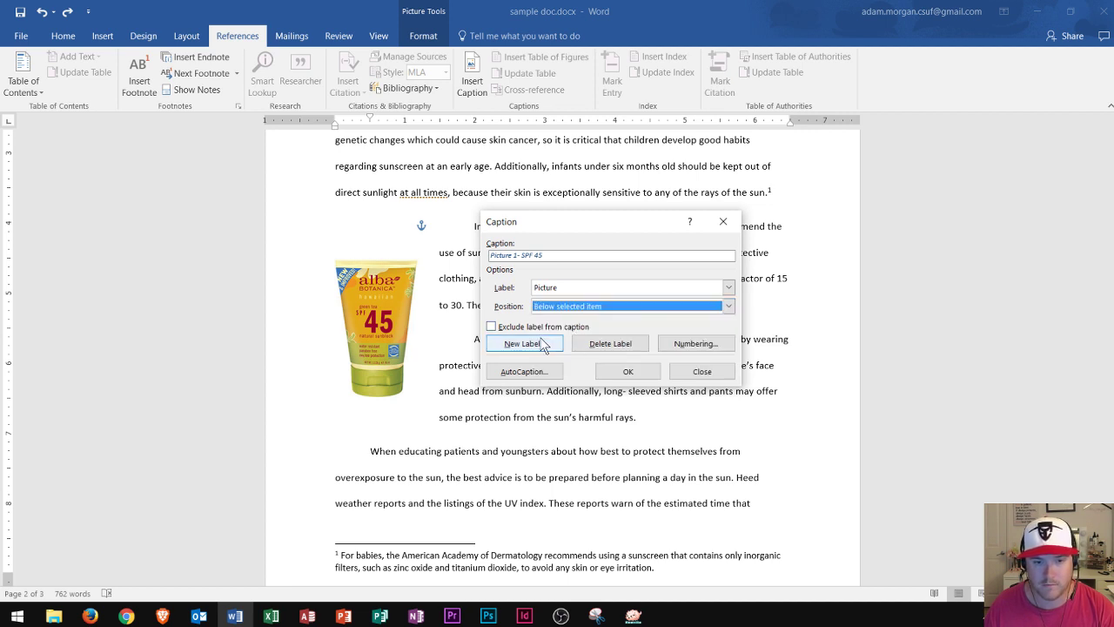
left_click(492, 327)
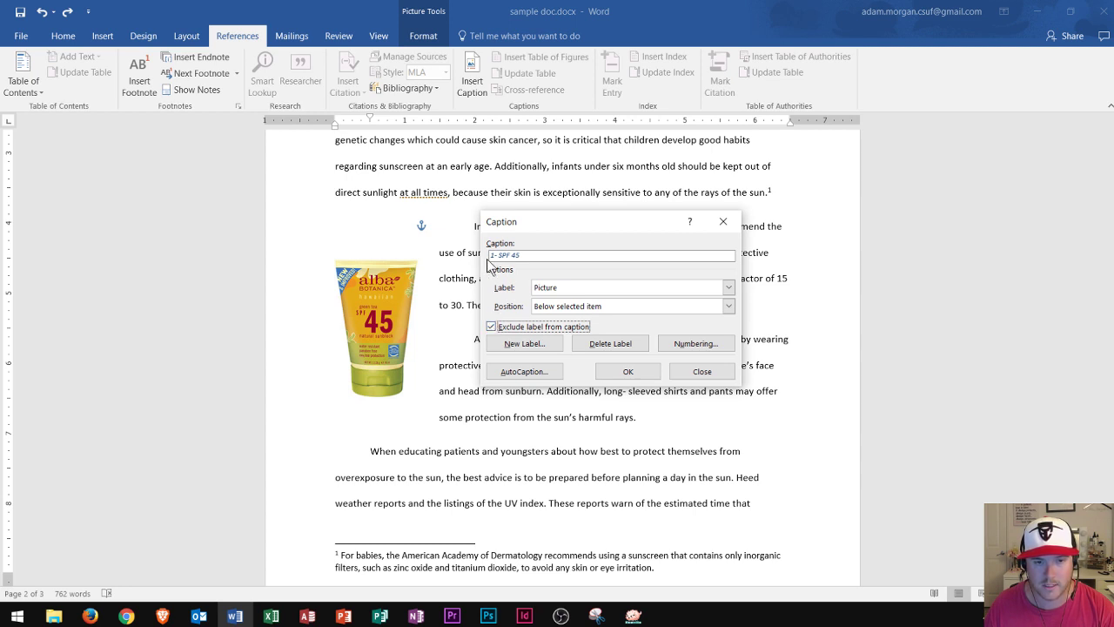
left_click(491, 327)
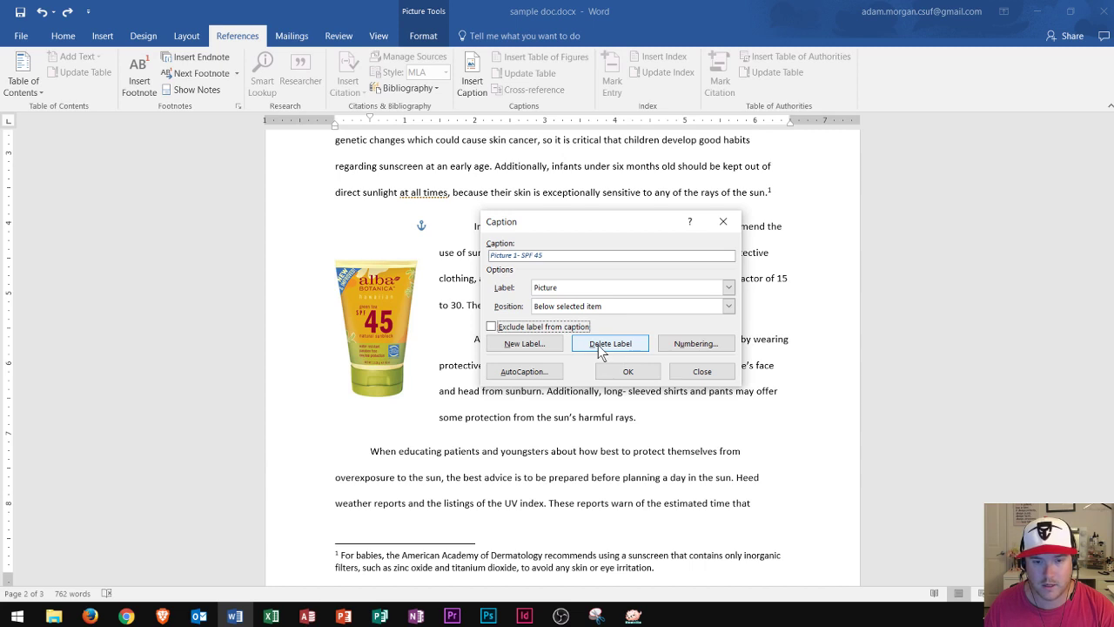
left_click(596, 290)
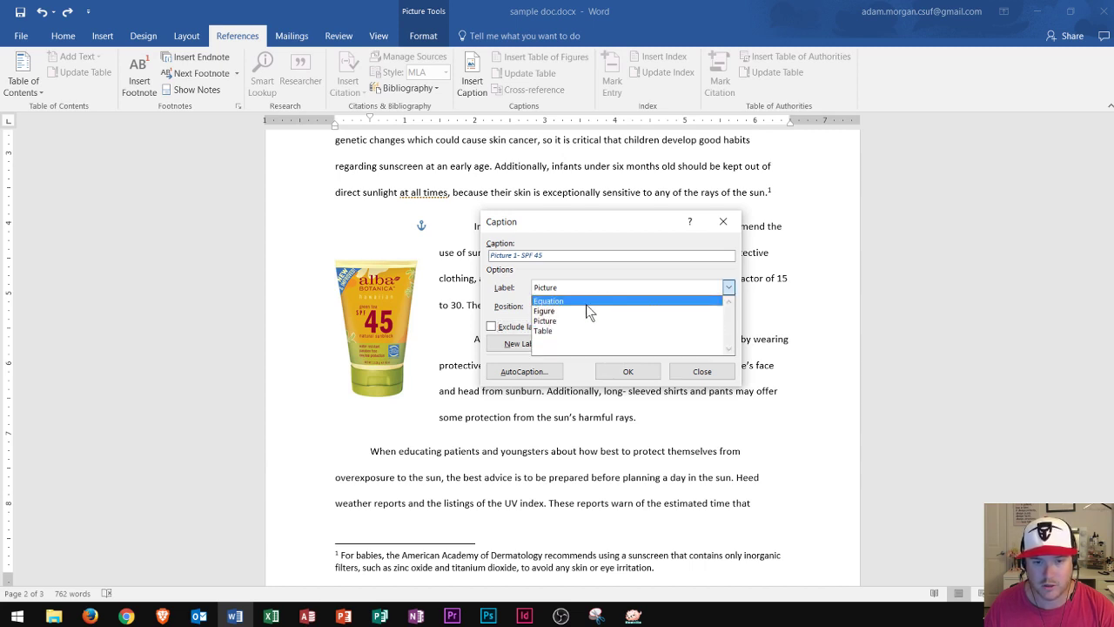
left_click(506, 292)
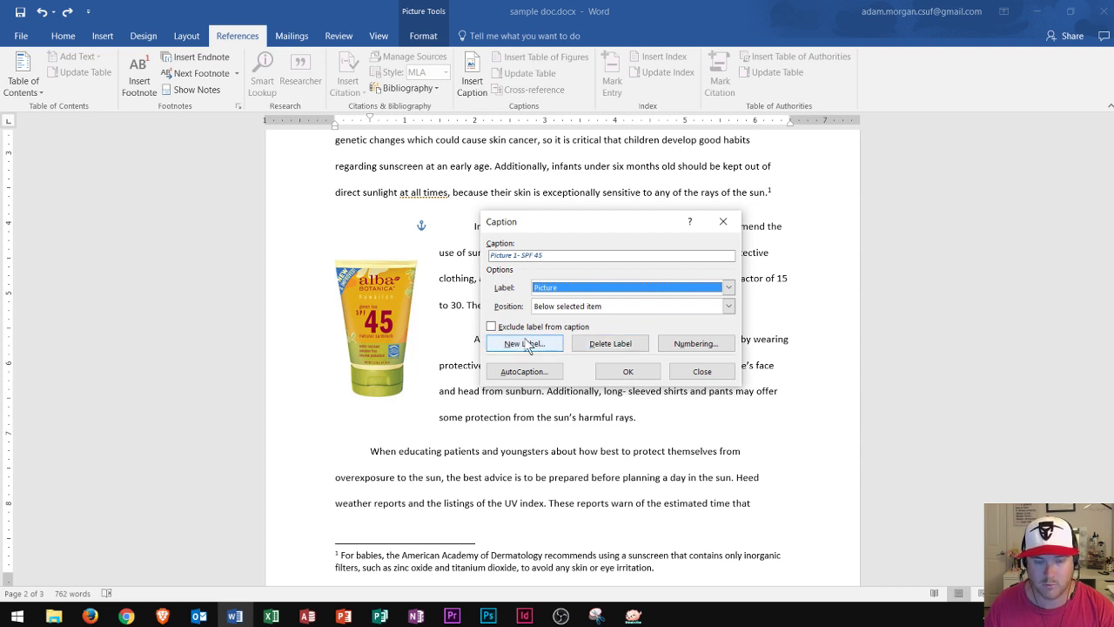
Insert the 'Picture 1- SPF 45' caption with 1, 2, 3 numbering, then select its caption box.
left_click(691, 344)
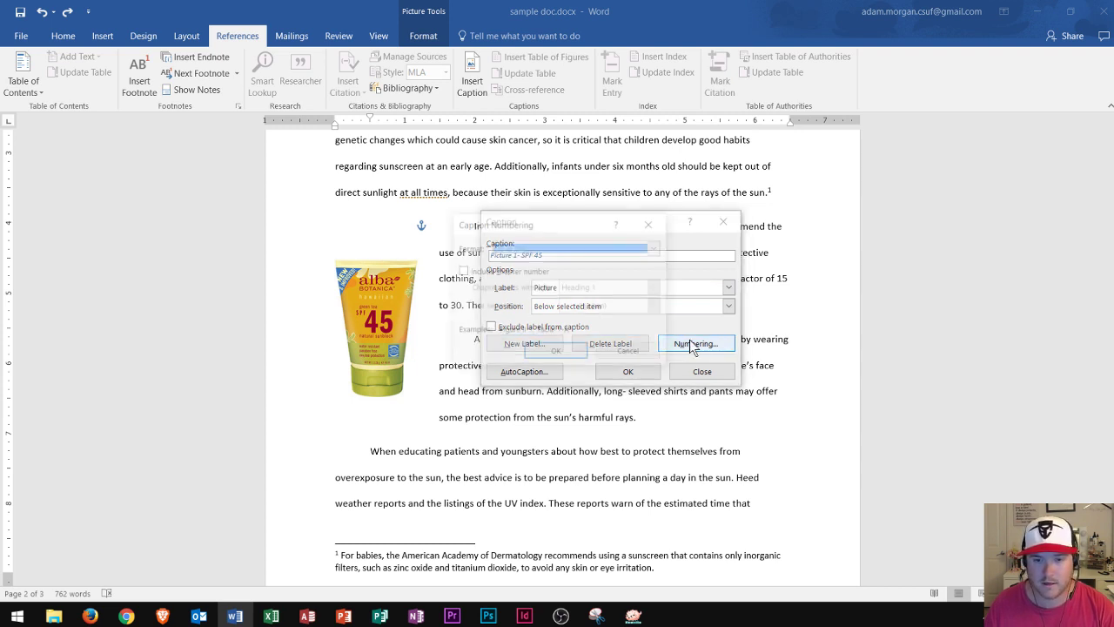
left_click(566, 248)
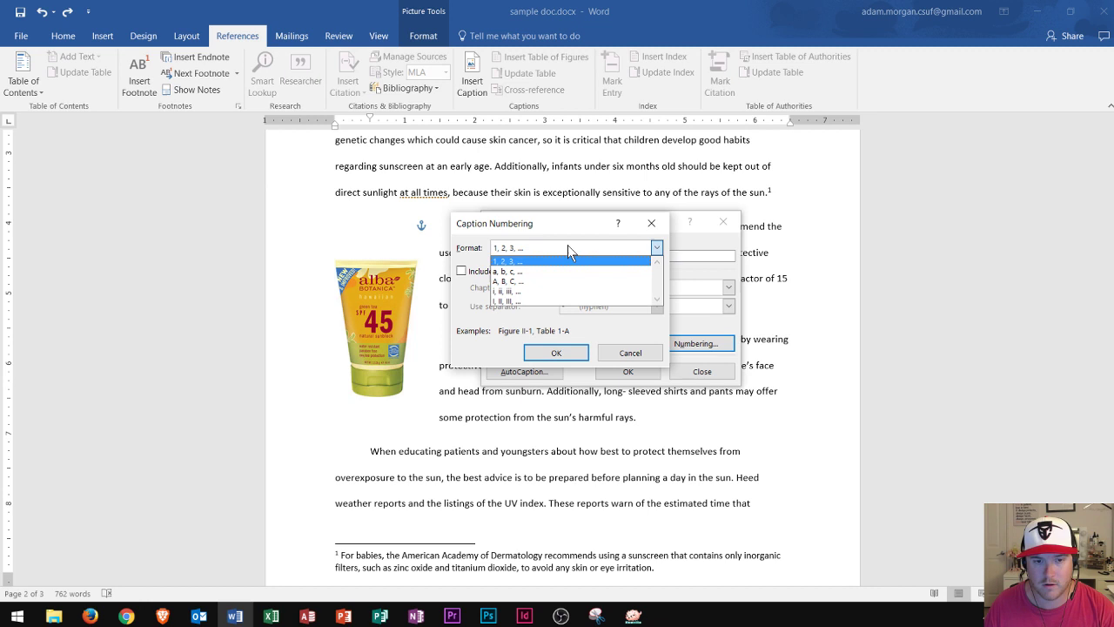
left_click(567, 247)
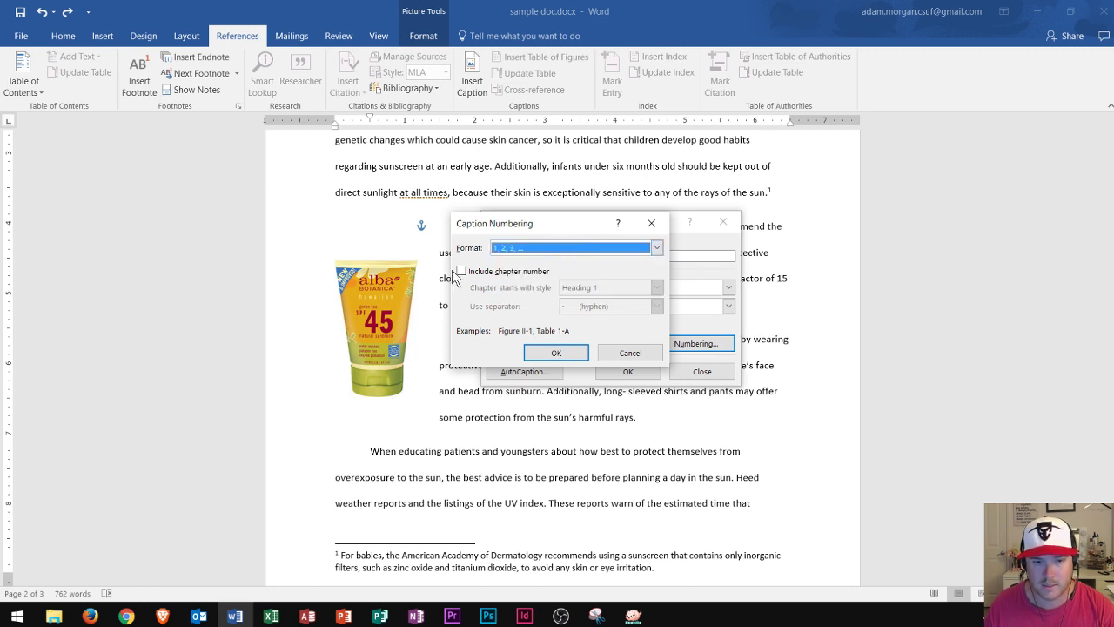
left_click(616, 355)
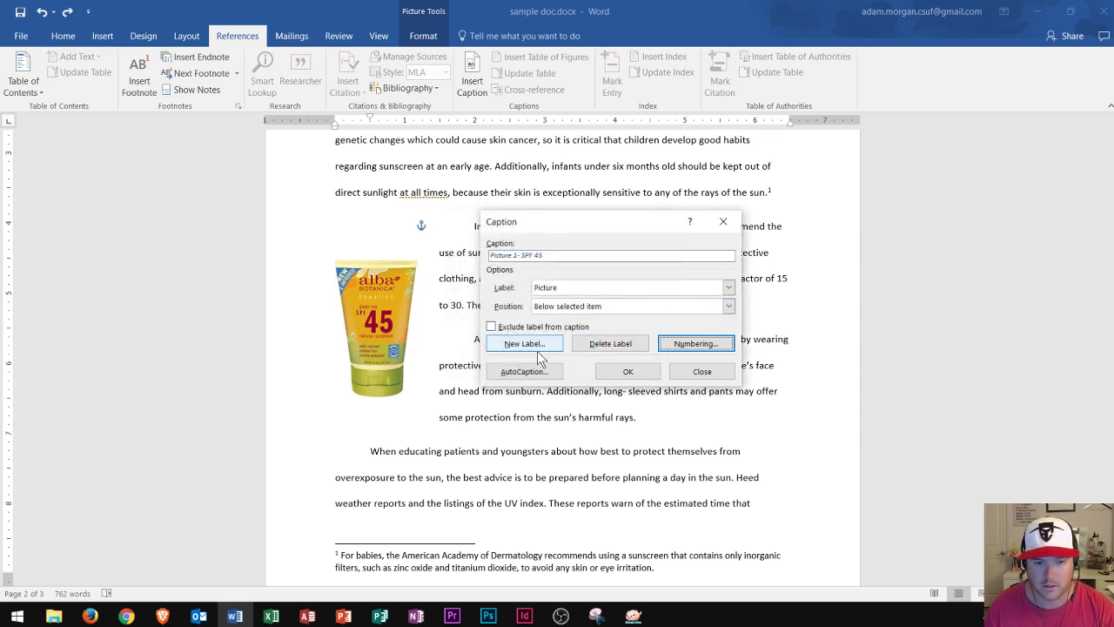
left_click(628, 372)
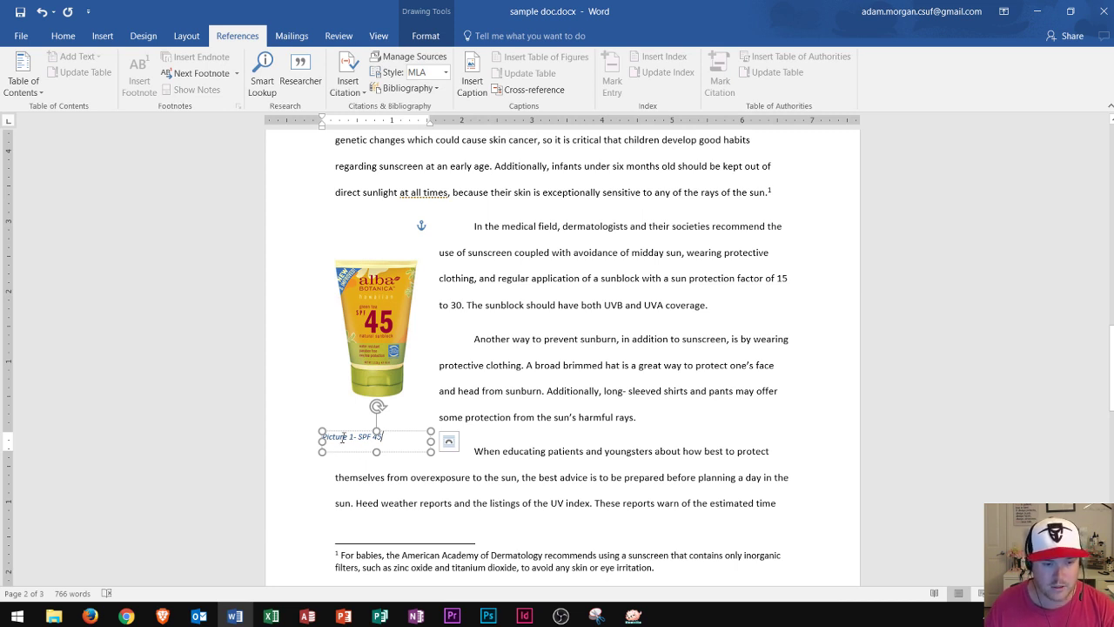
left_click(348, 432)
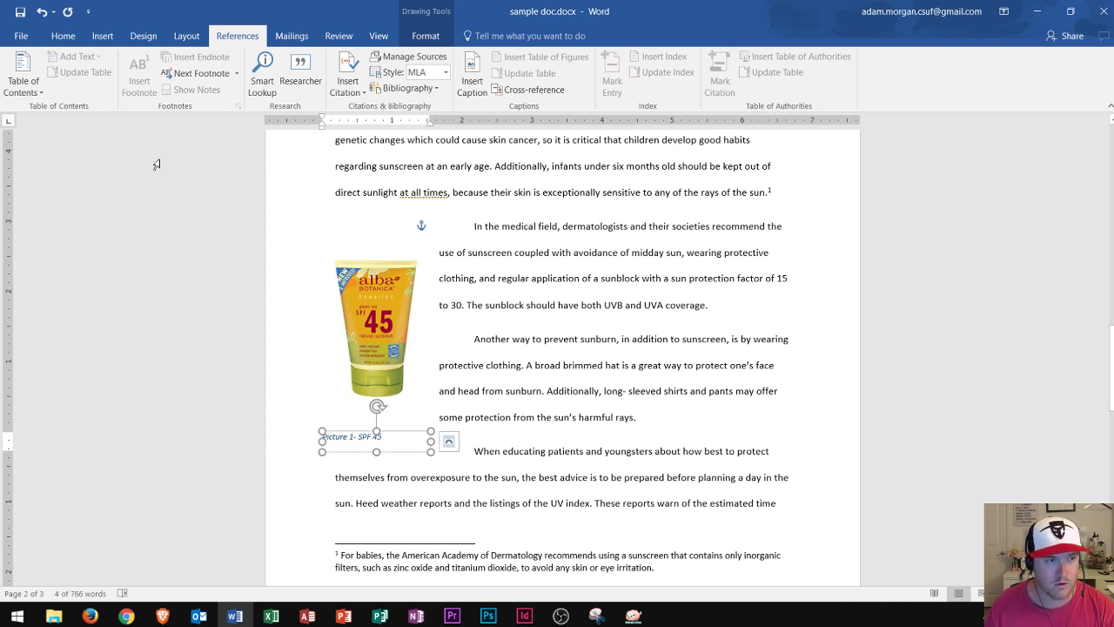
Expand the Home tab's Styles gallery to reveal the Caption style.
left_click(62, 38)
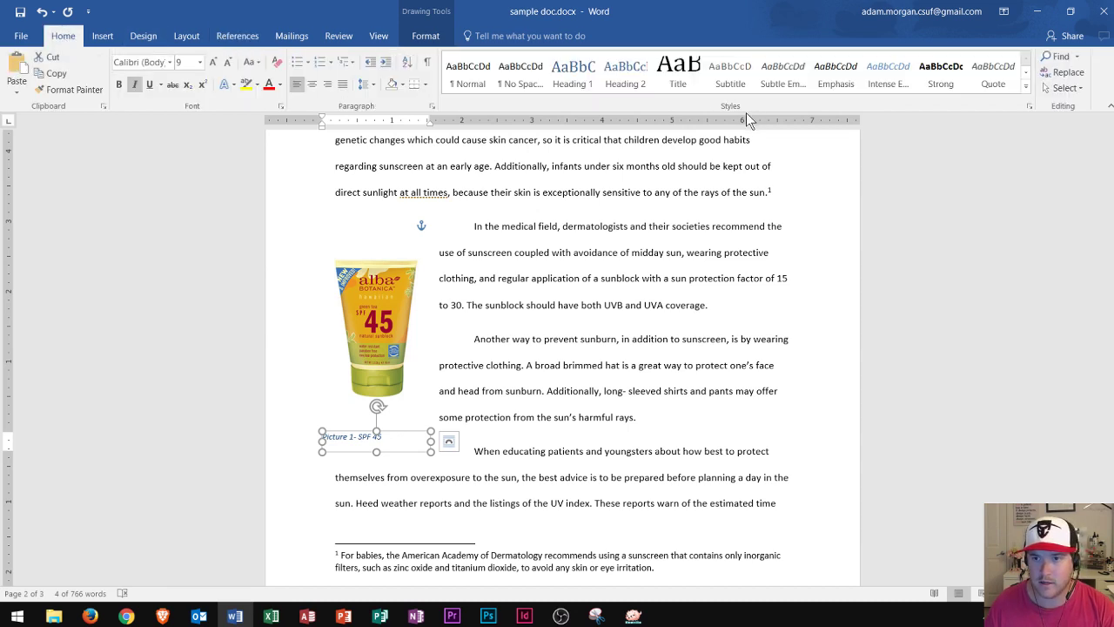
left_click(1027, 91)
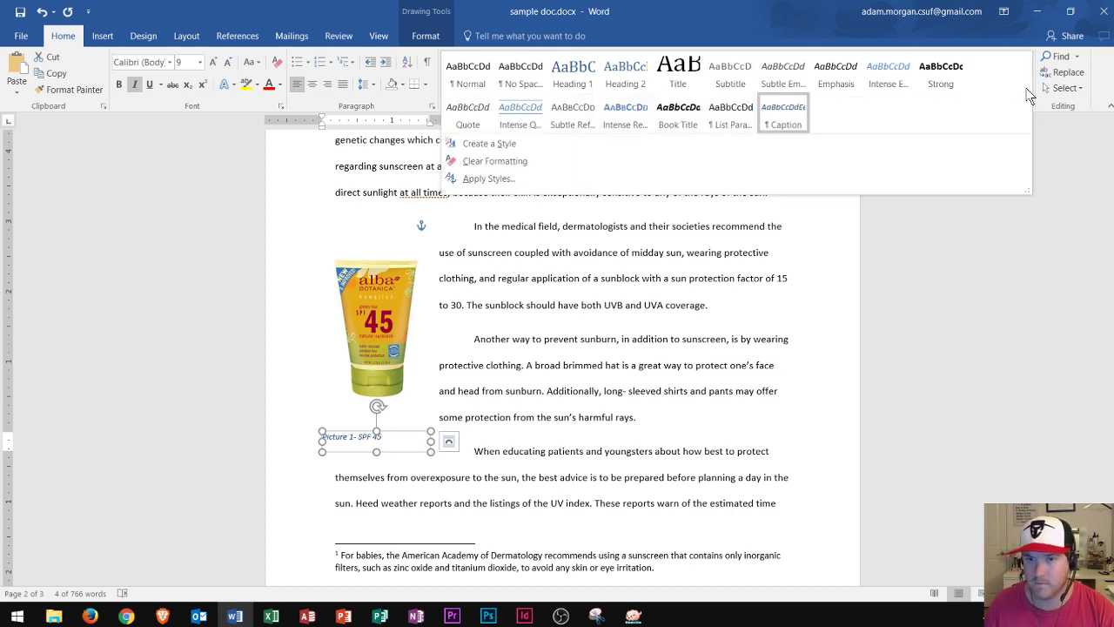
Modify the Caption style to 12 pt with Orange Accent 6 font colour.
right_click(789, 118)
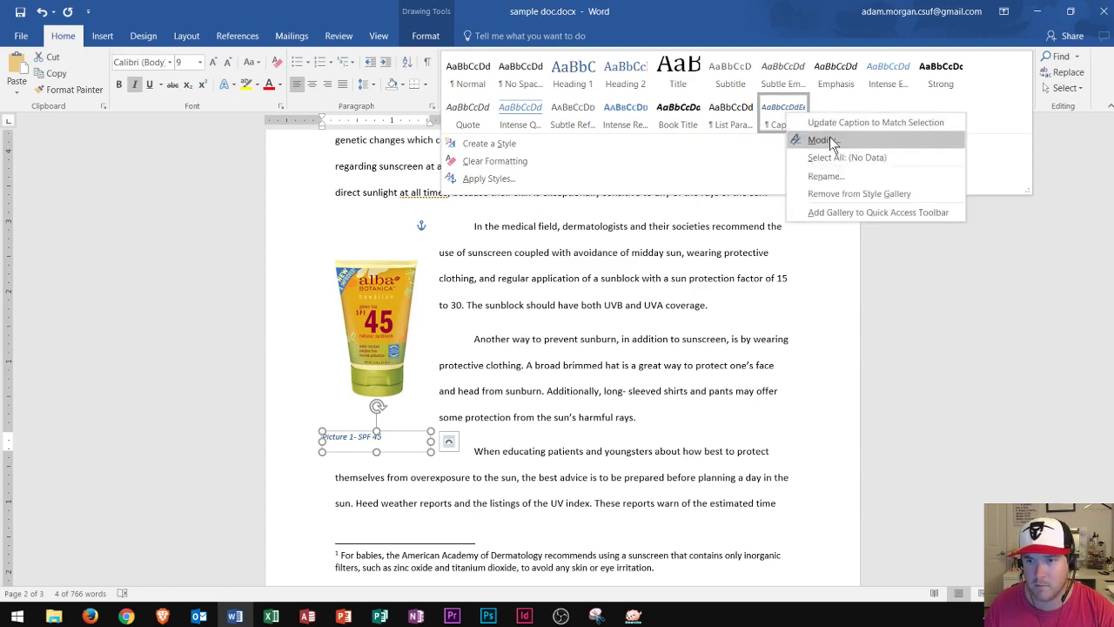
left_click(823, 140)
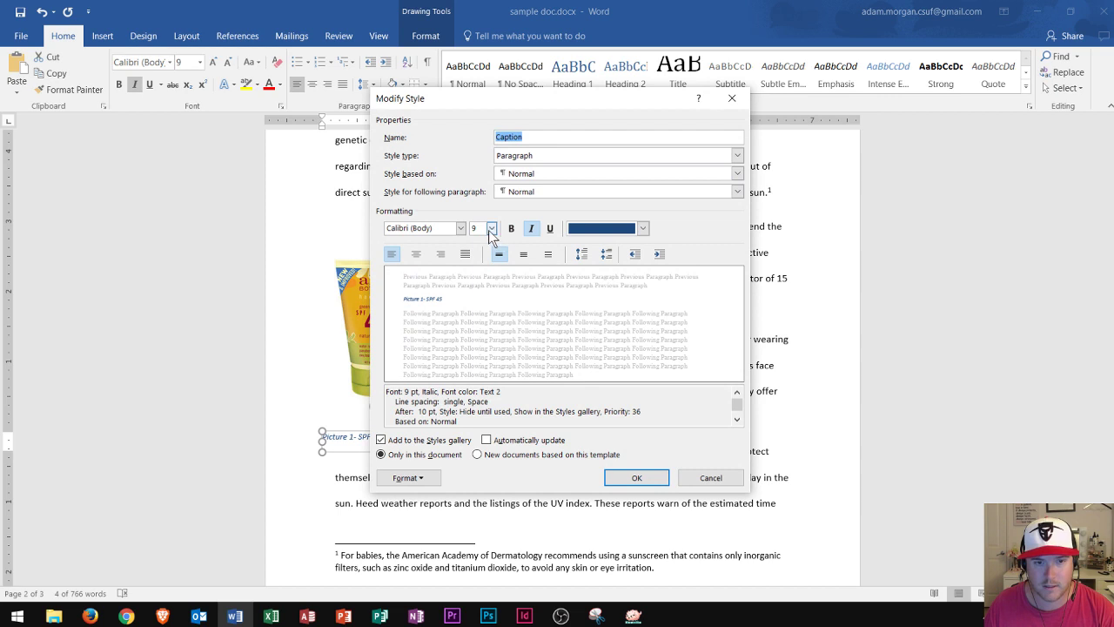
left_click(491, 228)
left_click(476, 282)
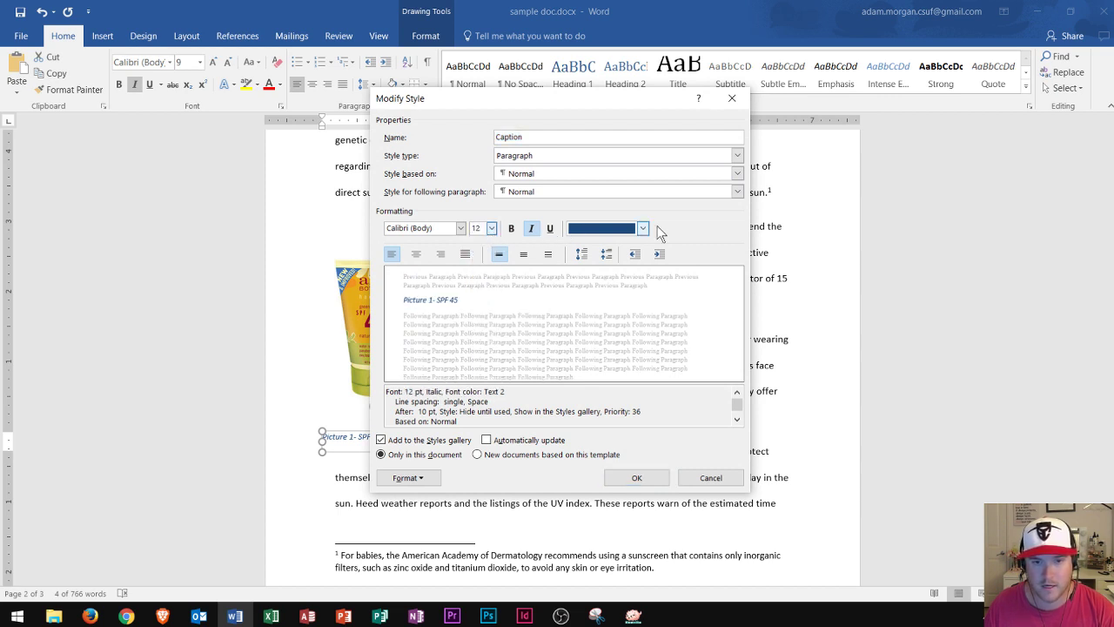
left_click(643, 228)
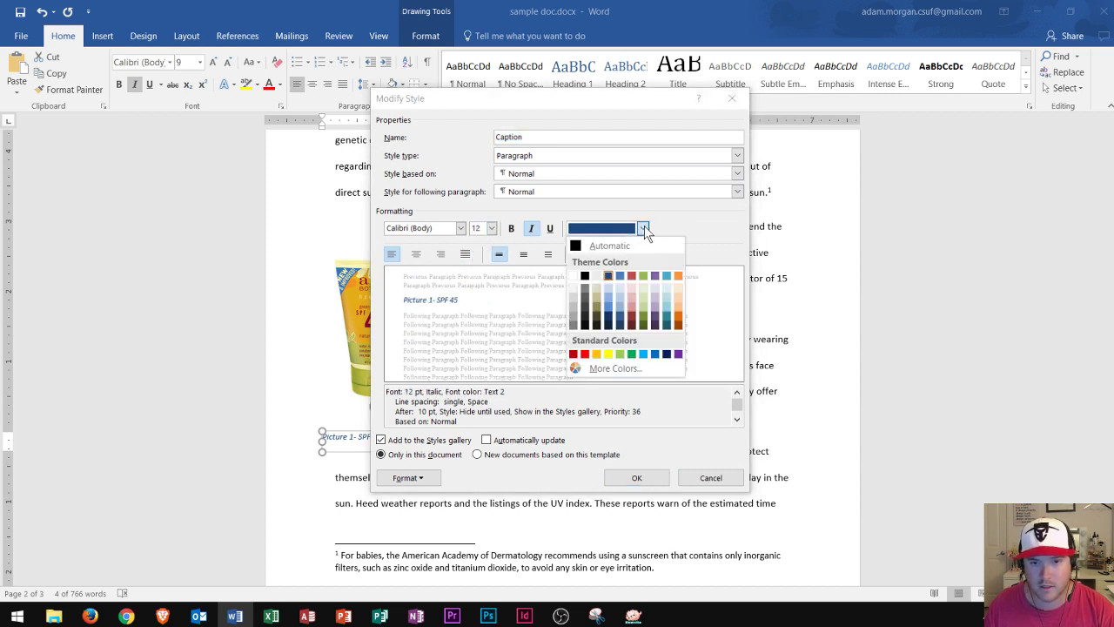
left_click(681, 275)
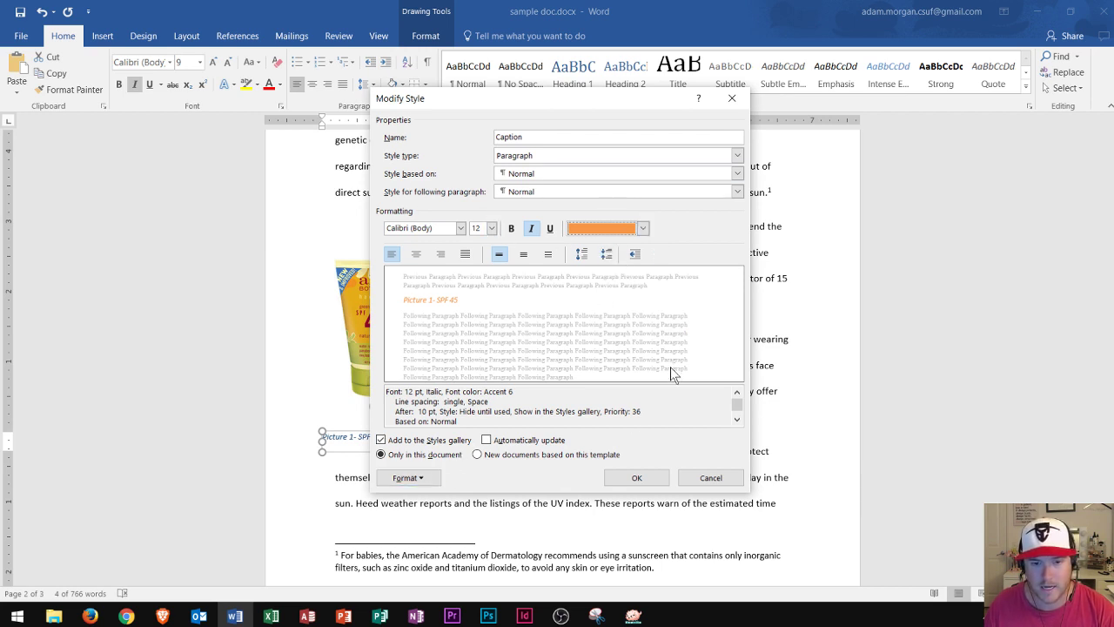
left_click(636, 480)
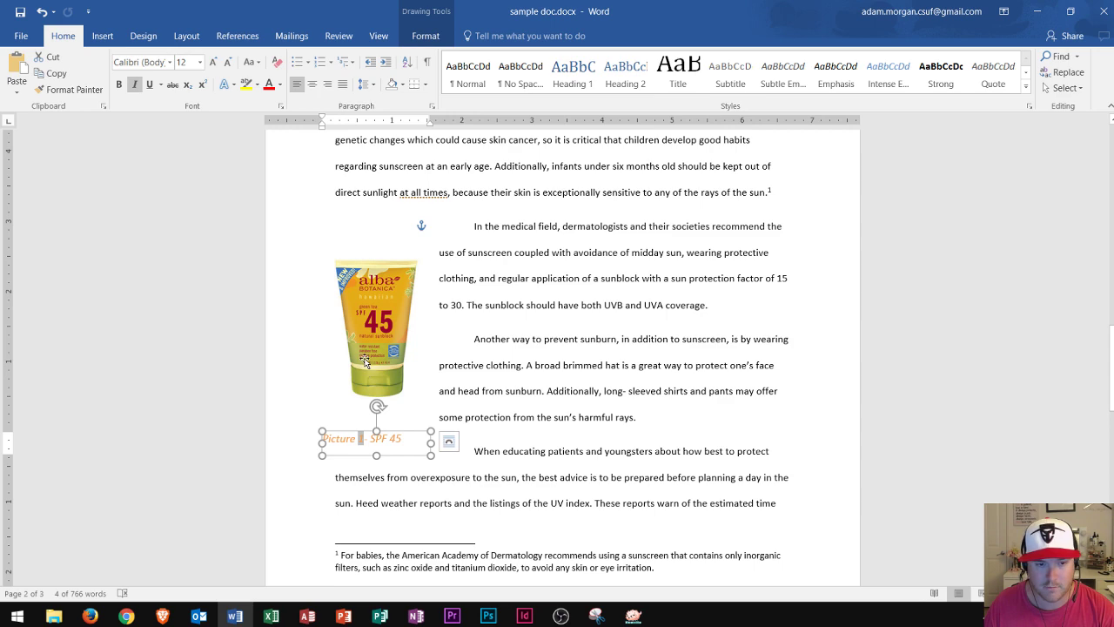
Insert an empty 3-column, 4-row table on a new line after 'tumor arises.'.
scroll(518, 299, "up", 3)
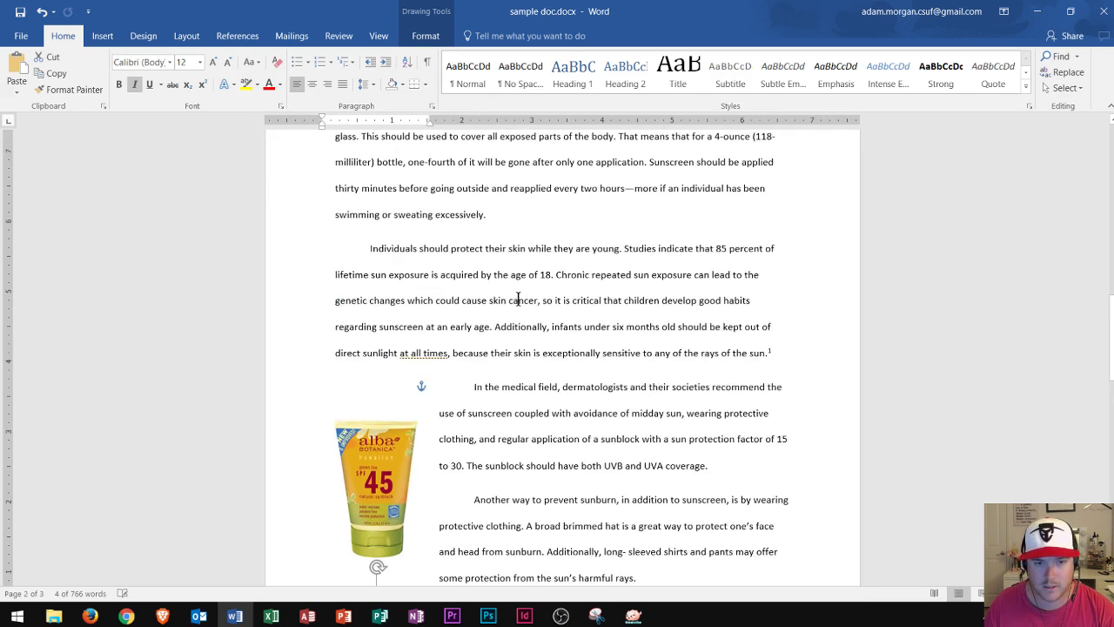
scroll(518, 299, "up", 5)
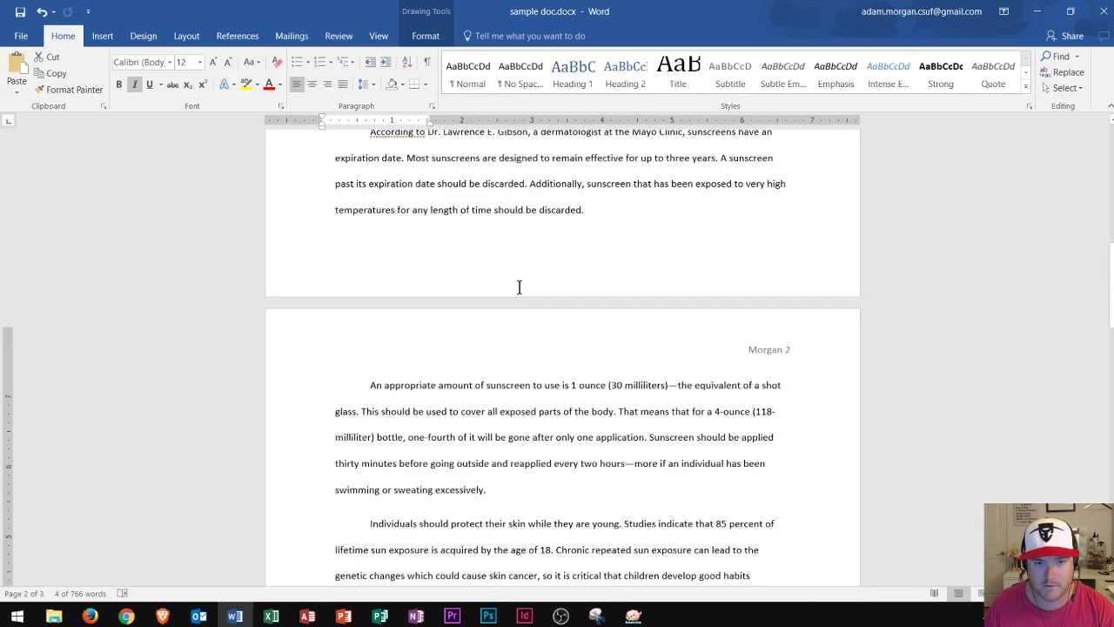
scroll(519, 287, "up", 10)
left_click(402, 254)
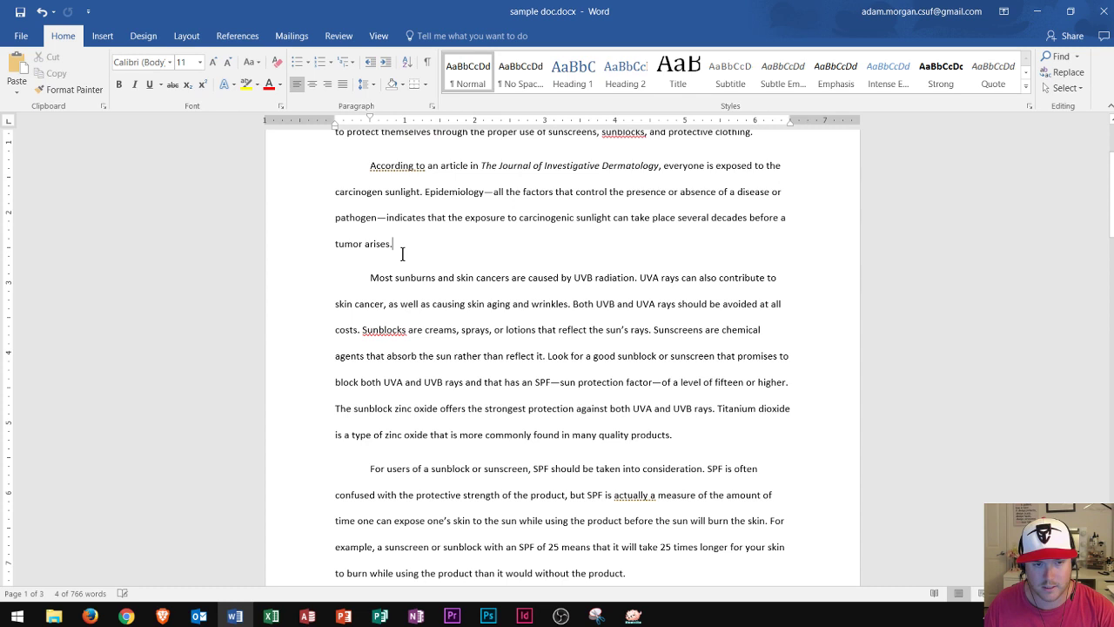
key("Return")
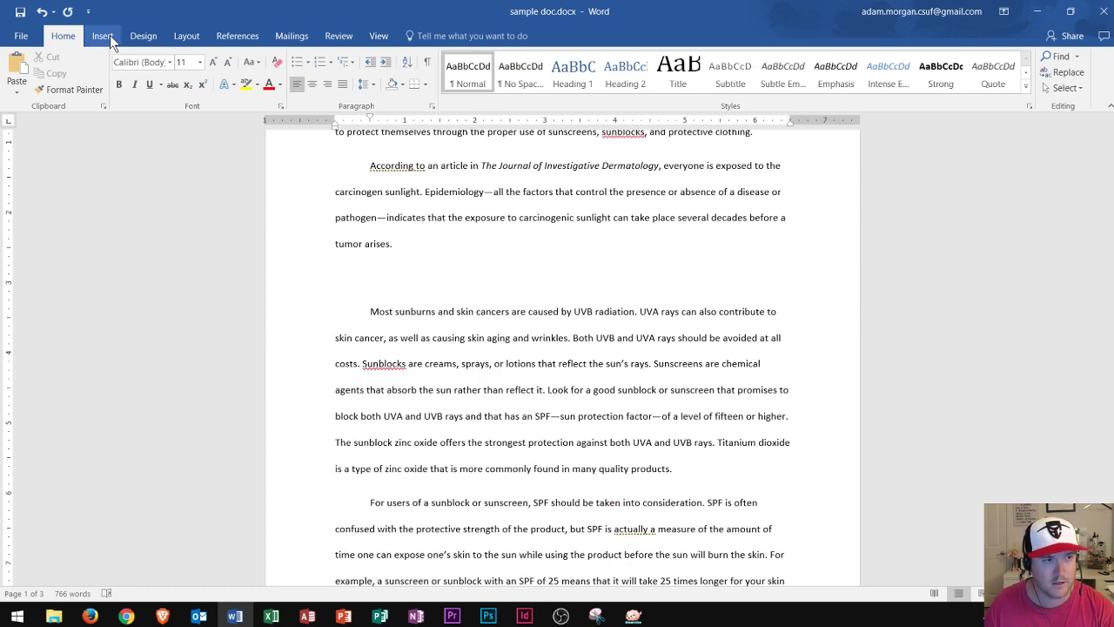
left_click(102, 37)
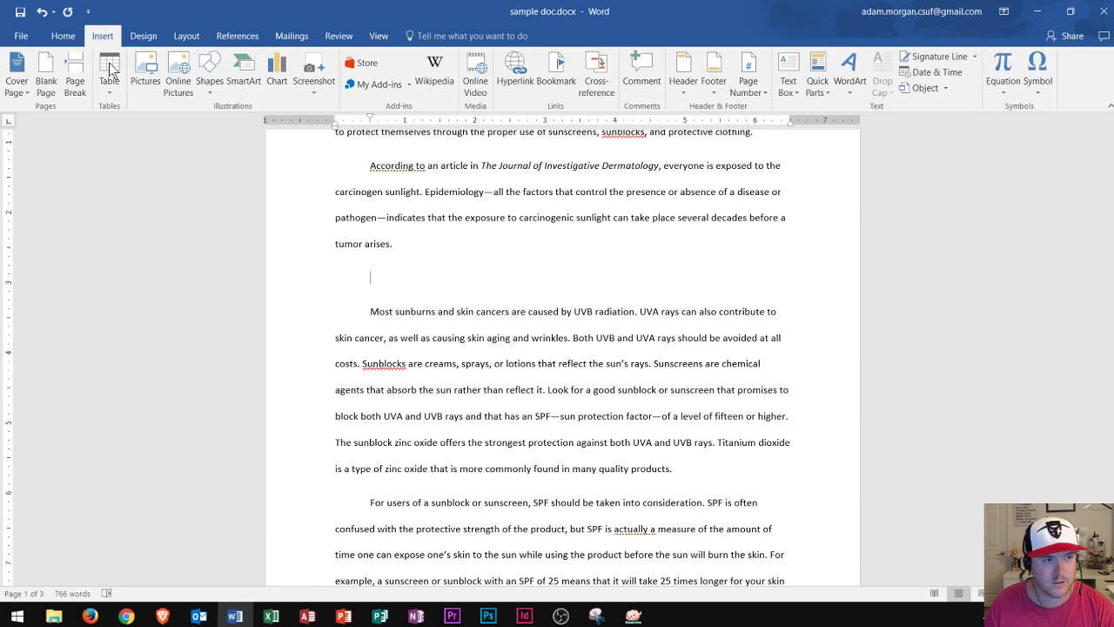
left_click(109, 70)
left_click(142, 180)
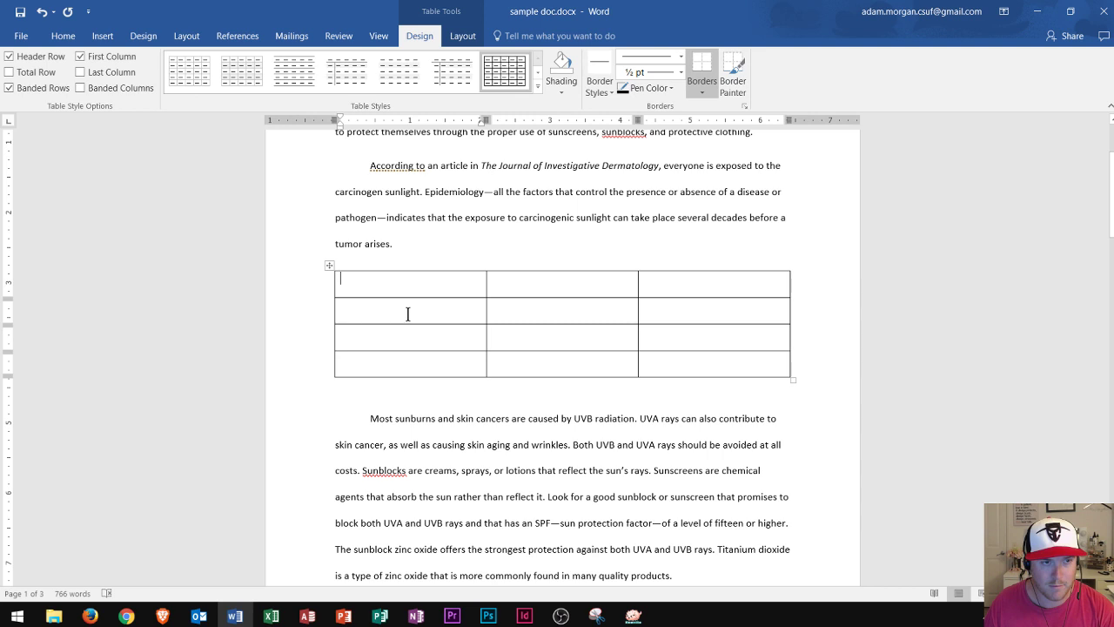
key("alt+s")
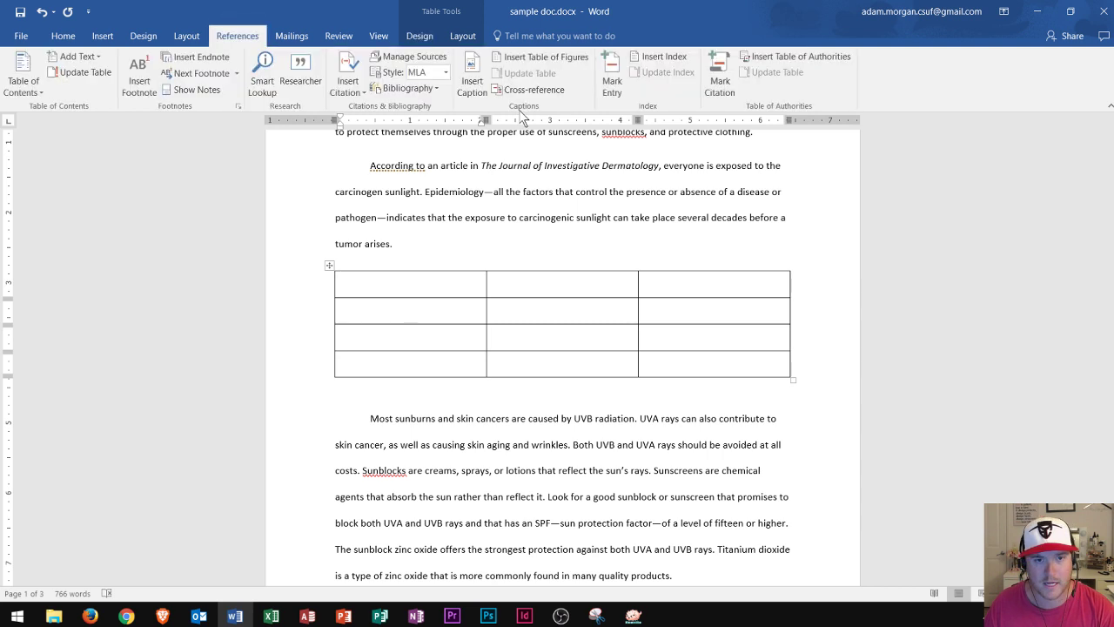
Caption the table 'Table 1- Examples' using the Table label, positioned above the table.
left_click(474, 87)
left_click(609, 288)
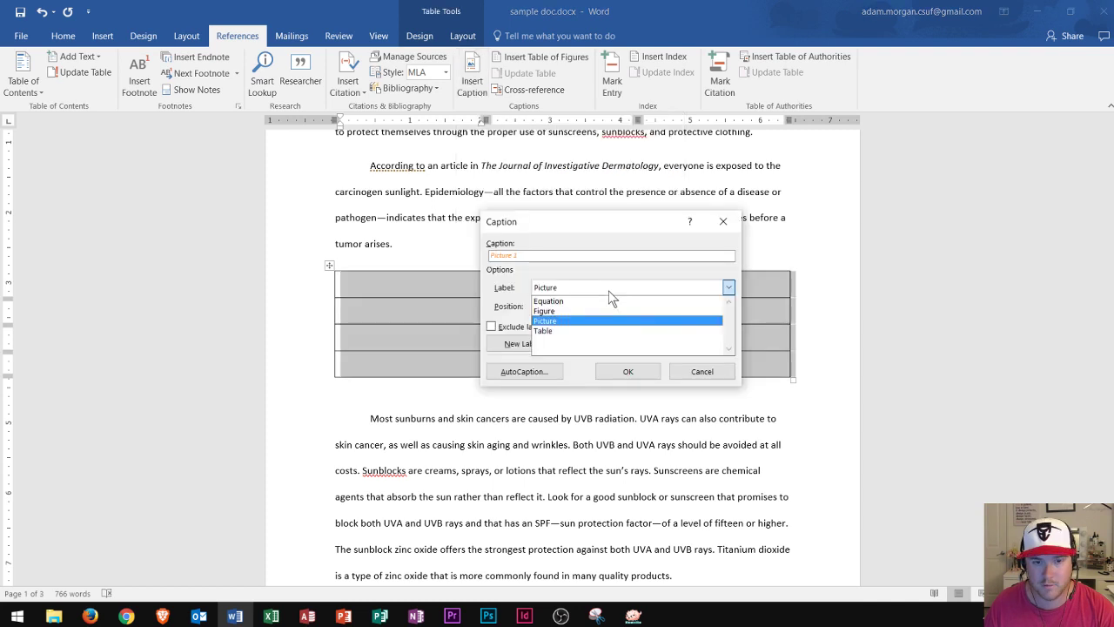
left_click(543, 331)
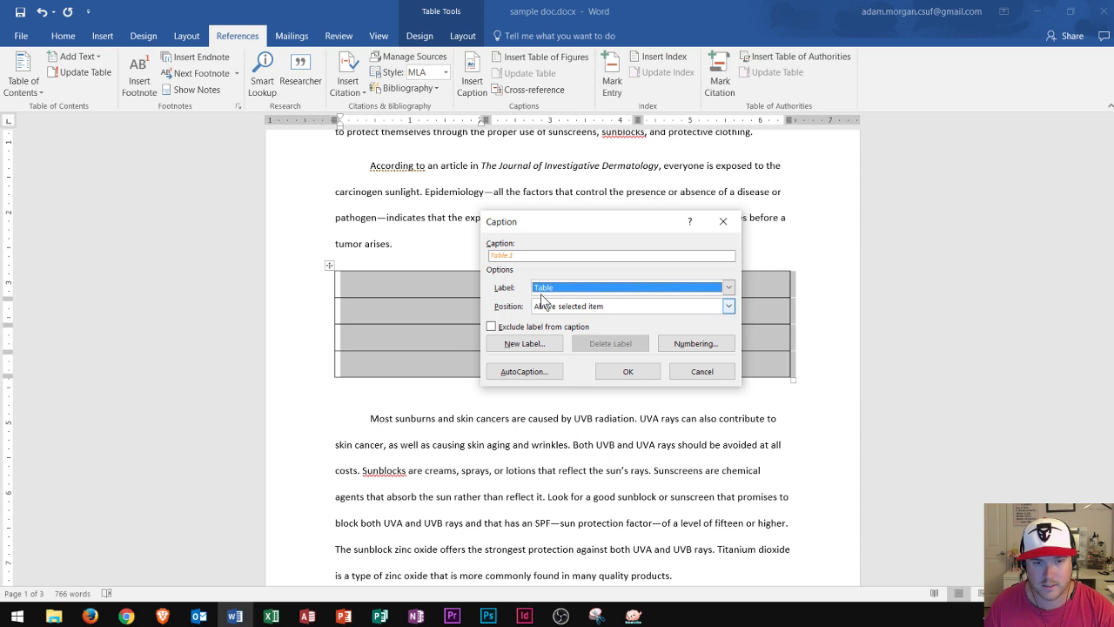
left_click(533, 255)
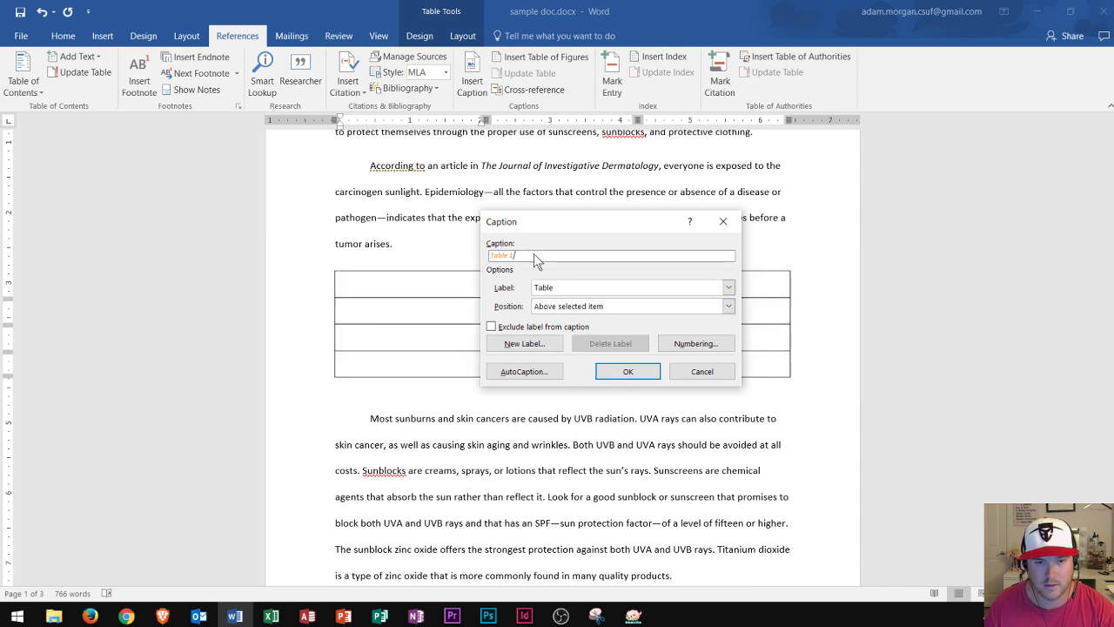
type("- Examples")
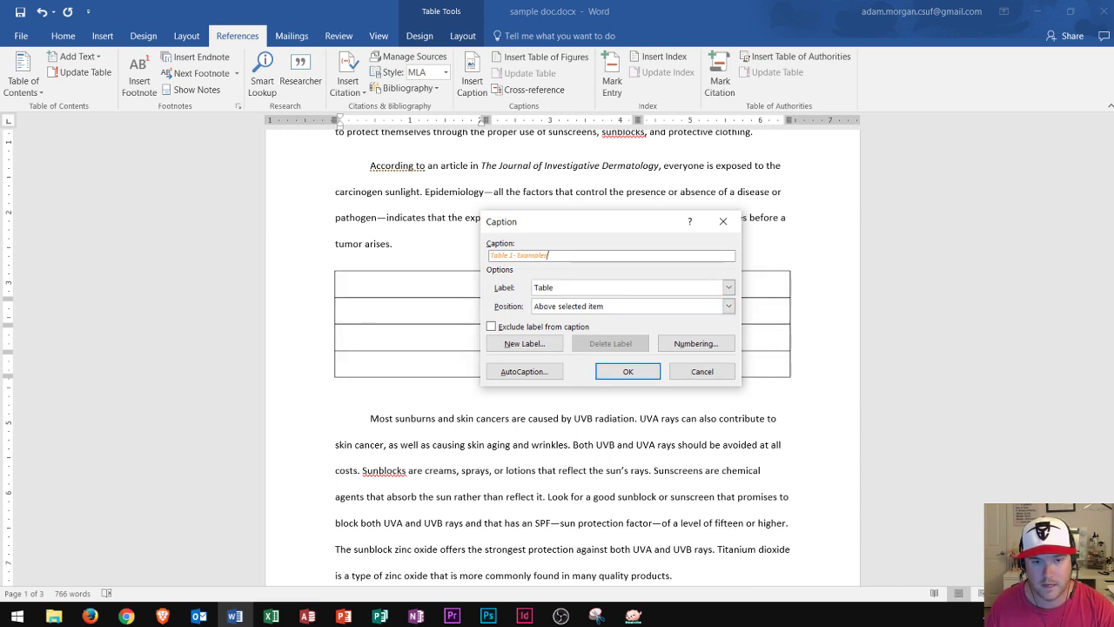
left_click(621, 305)
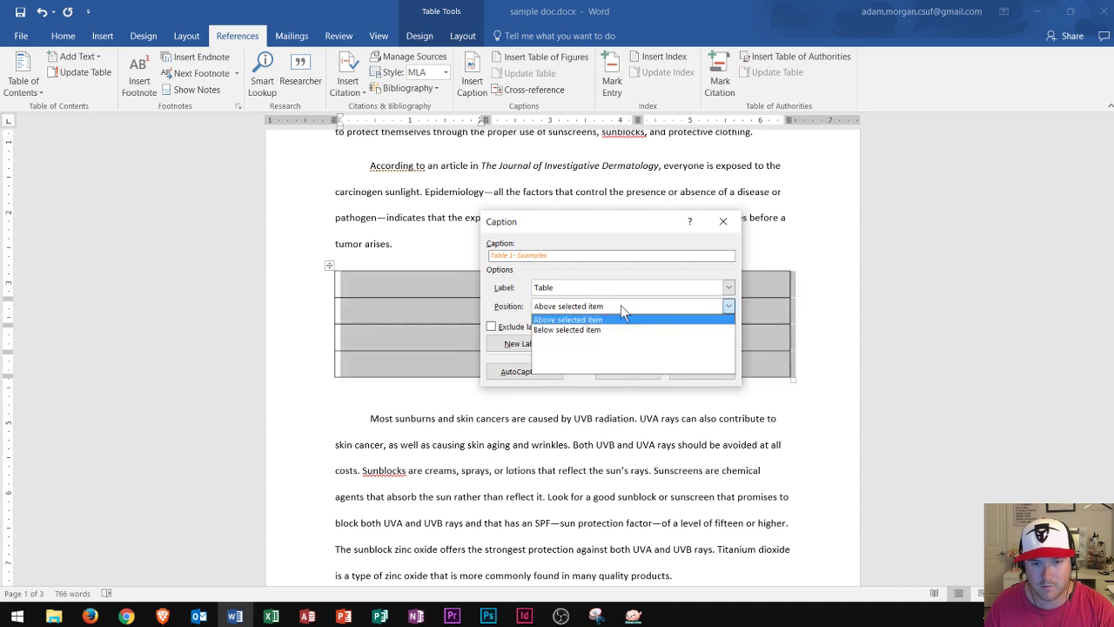
left_click(603, 323)
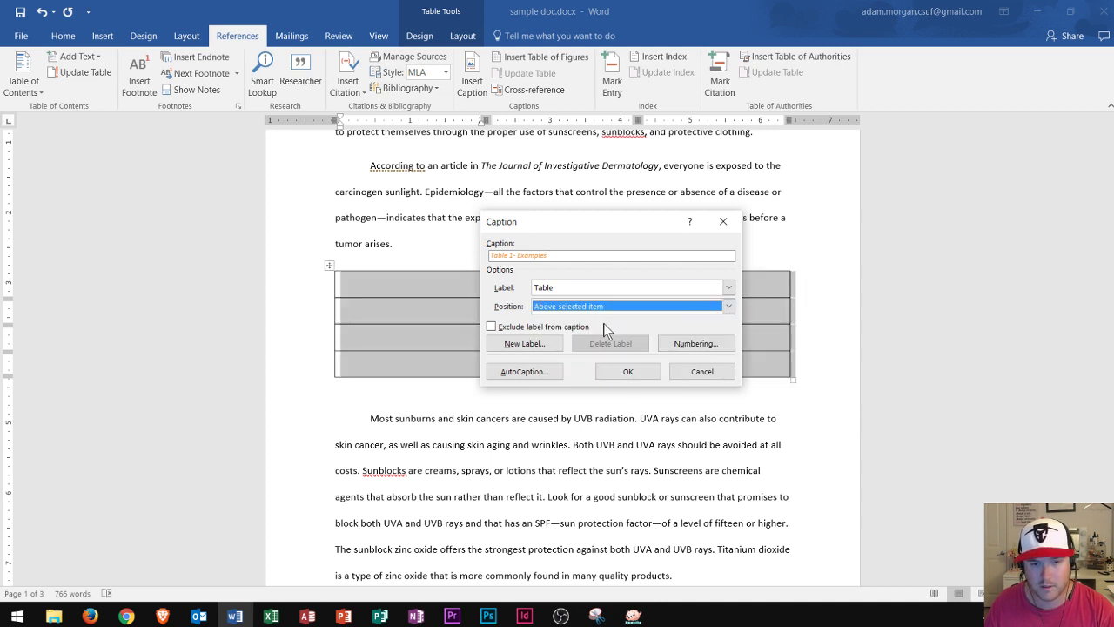
left_click(613, 372)
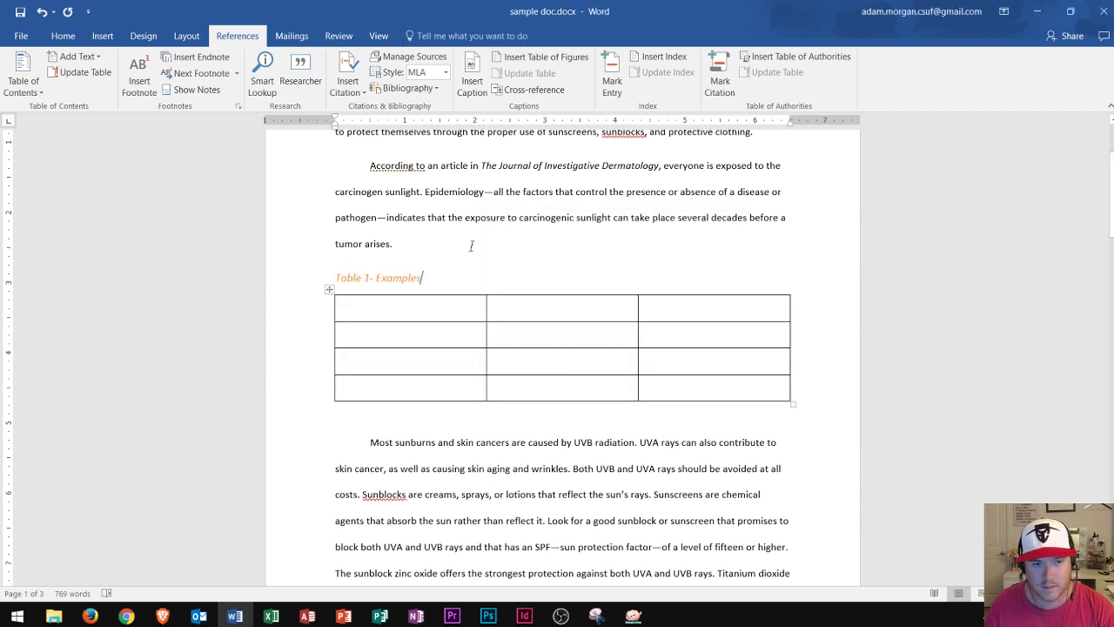